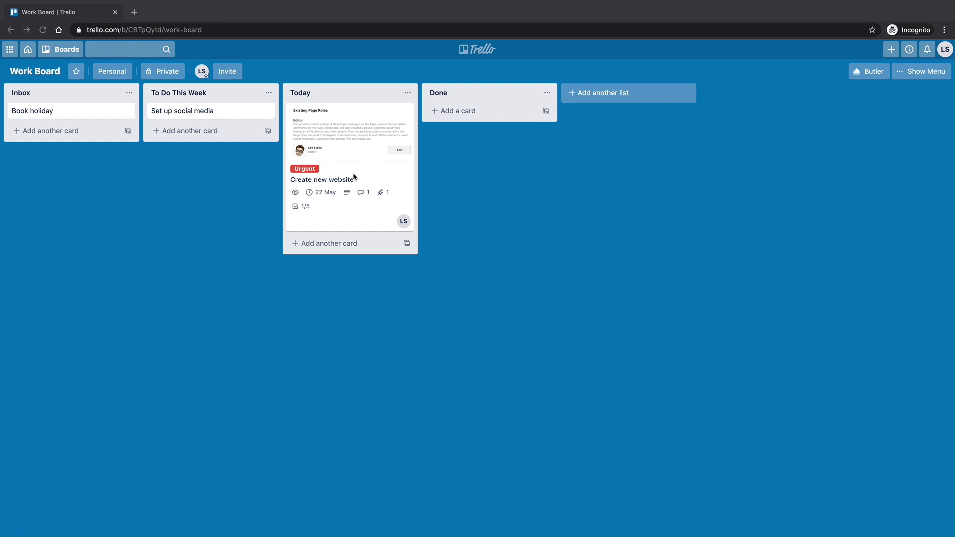
- Open the Create new website card, check its due date without changing it, and close it
{"action": "left_click", "coordinate": [424, 200]}
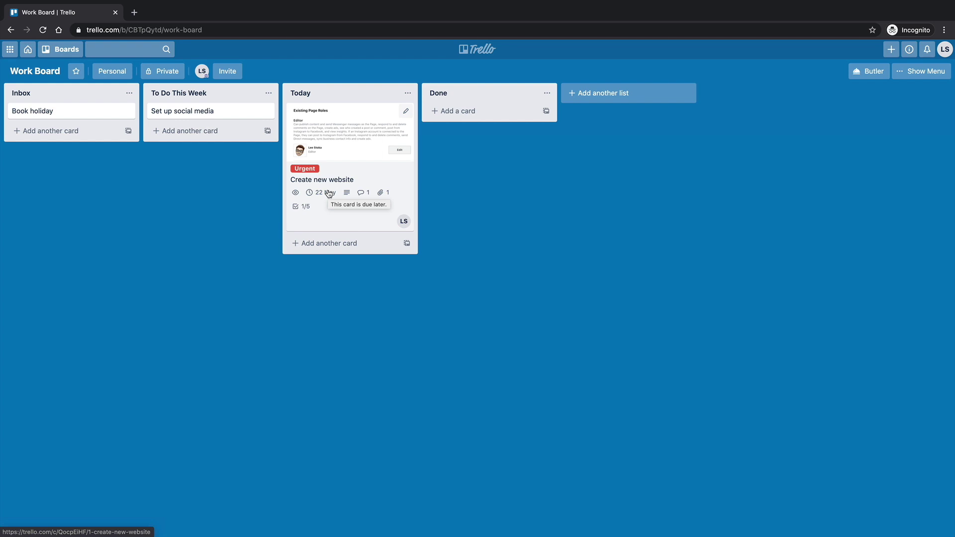
{"action": "left_click", "coordinate": [329, 194]}
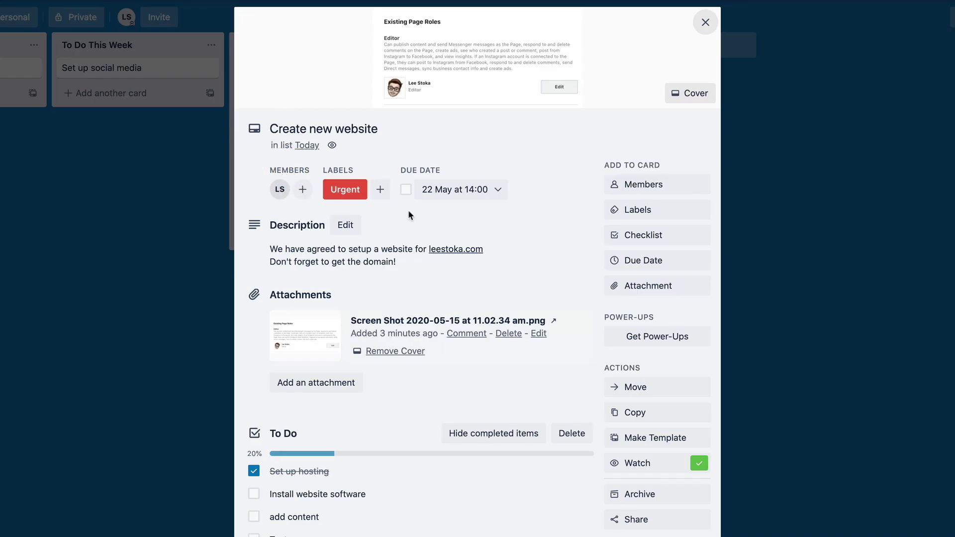
{"action": "left_click", "coordinate": [493, 189]}
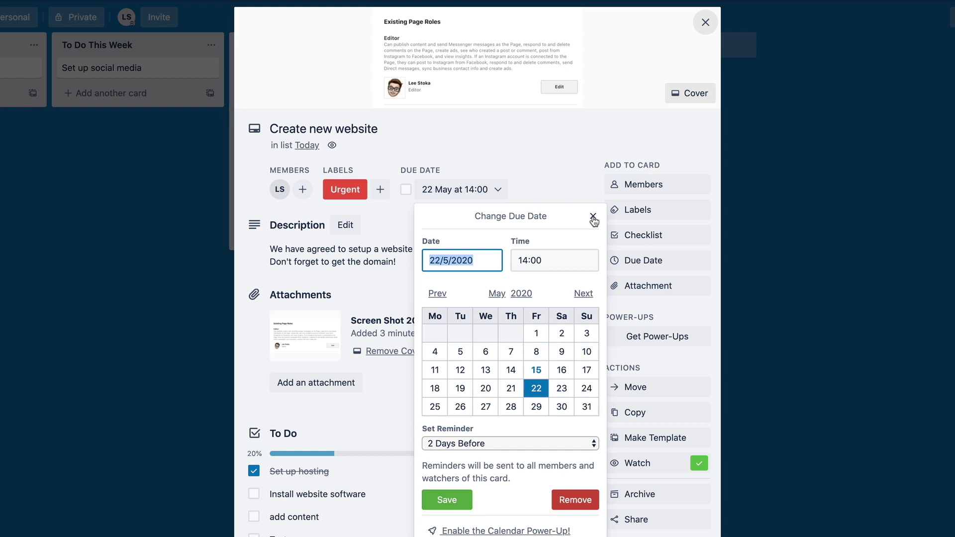
{"action": "left_click", "coordinate": [593, 217]}
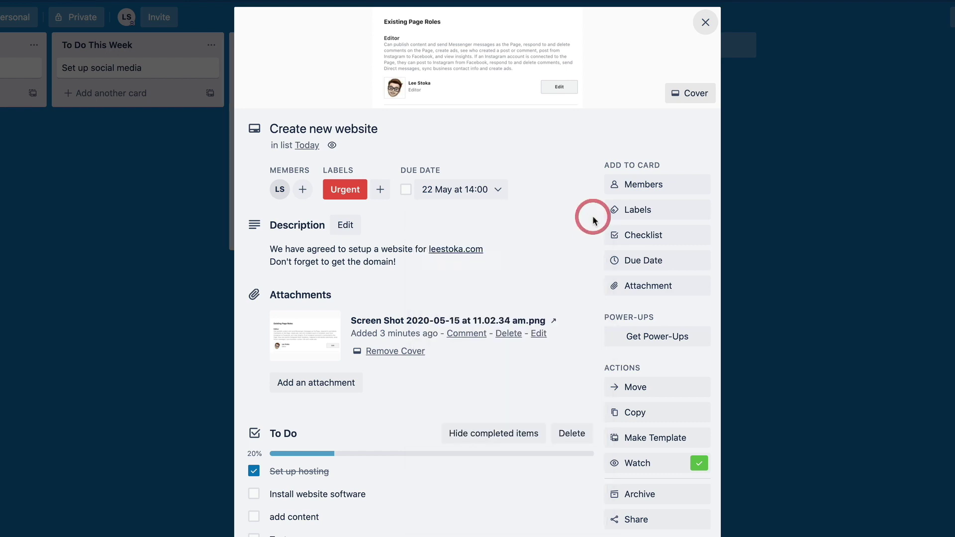
{"action": "left_click", "coordinate": [704, 24]}
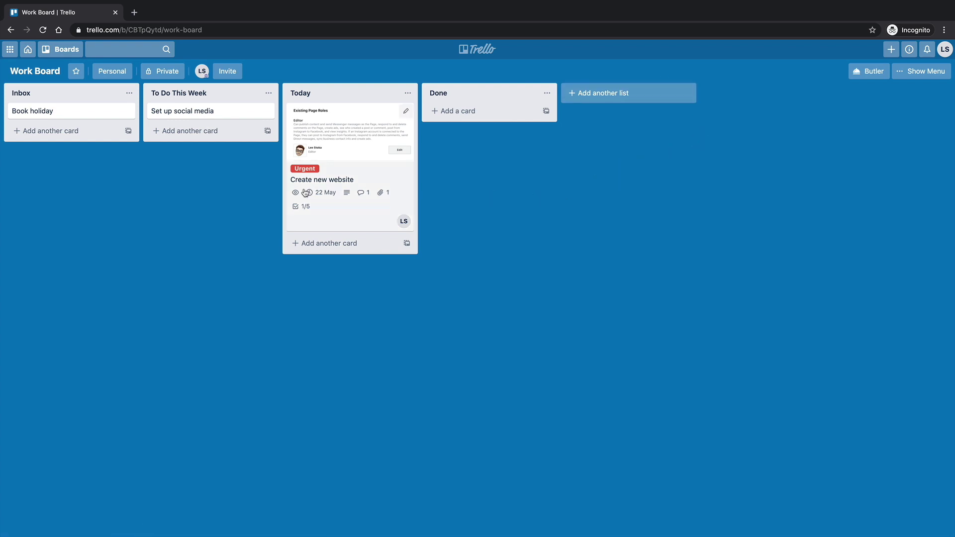
- Invite the teammate to the Work Board by their e-mail address and send the invitation
{"action": "left_click", "coordinate": [224, 72]}
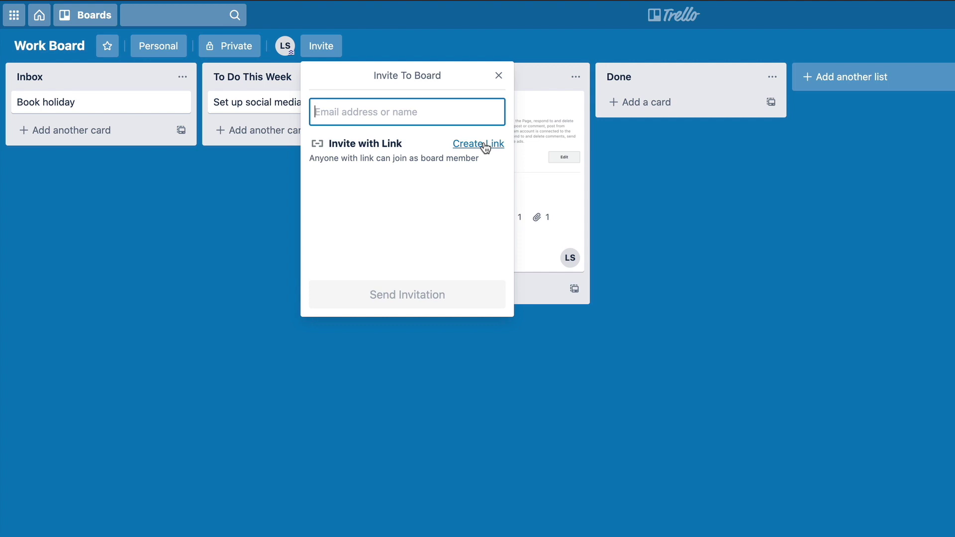
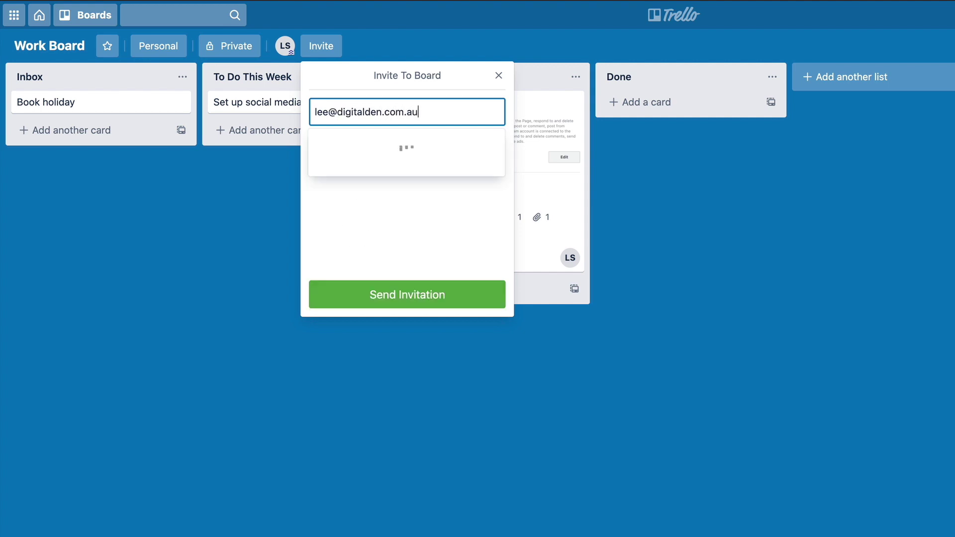
{"action": "left_click", "coordinate": [432, 157]}
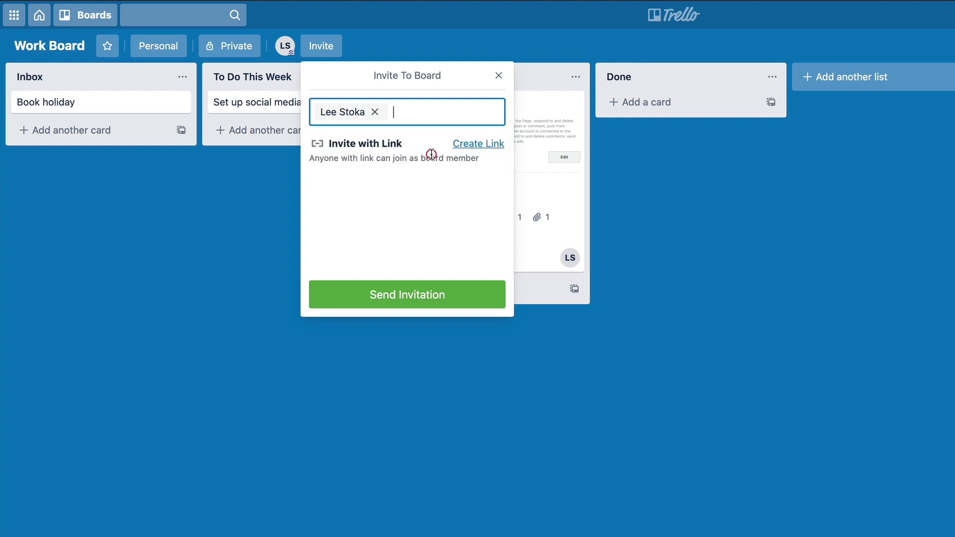
{"action": "left_click", "coordinate": [378, 299]}
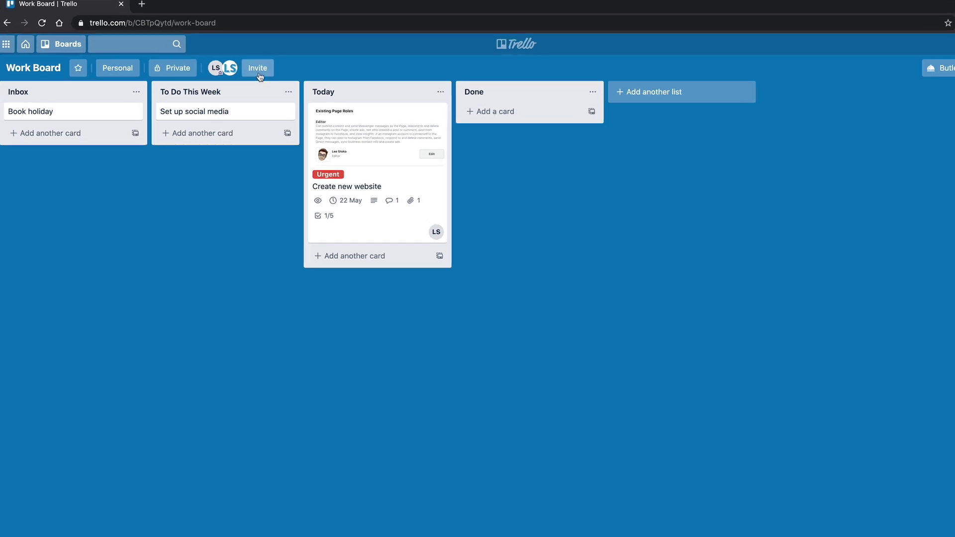
{"action": "left_click", "coordinate": [258, 73]}
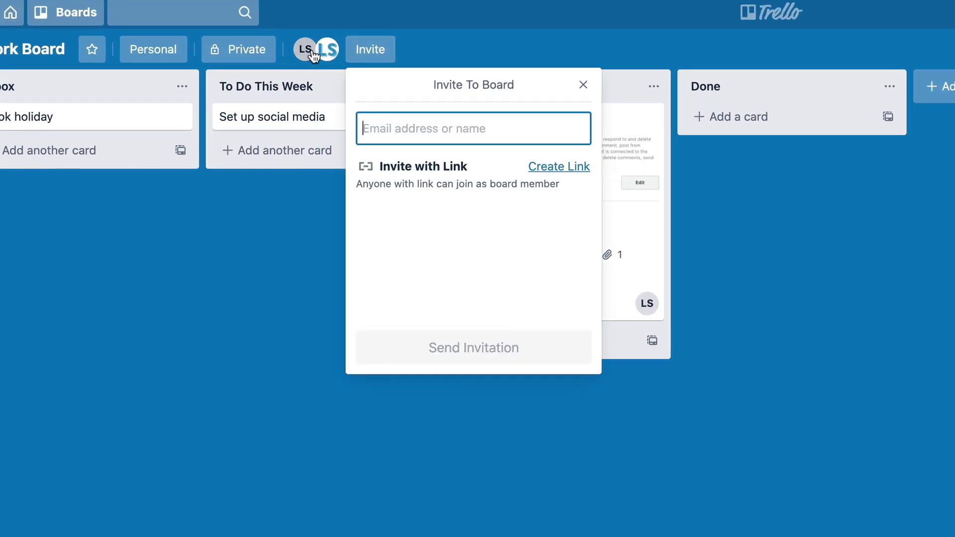
{"action": "left_click", "coordinate": [582, 85]}
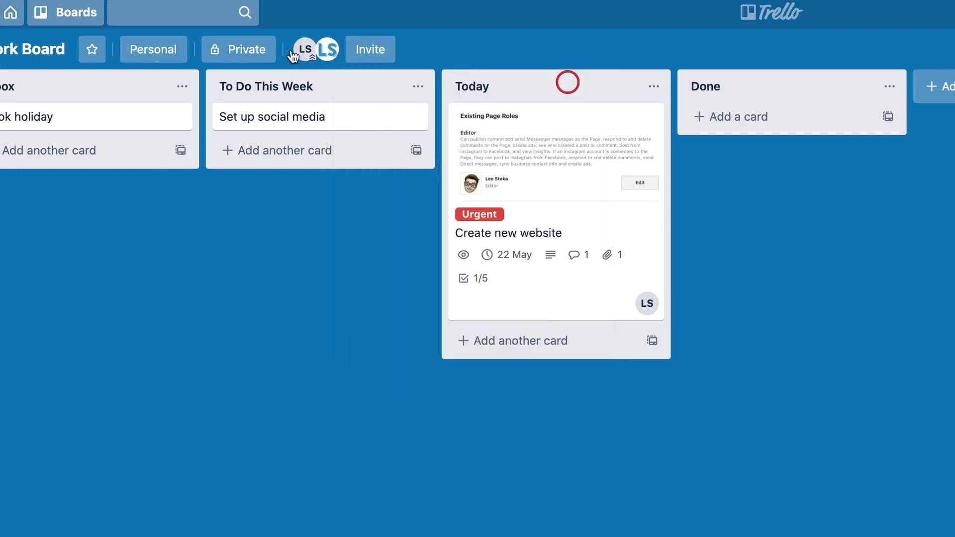
{"action": "left_click", "coordinate": [327, 50]}
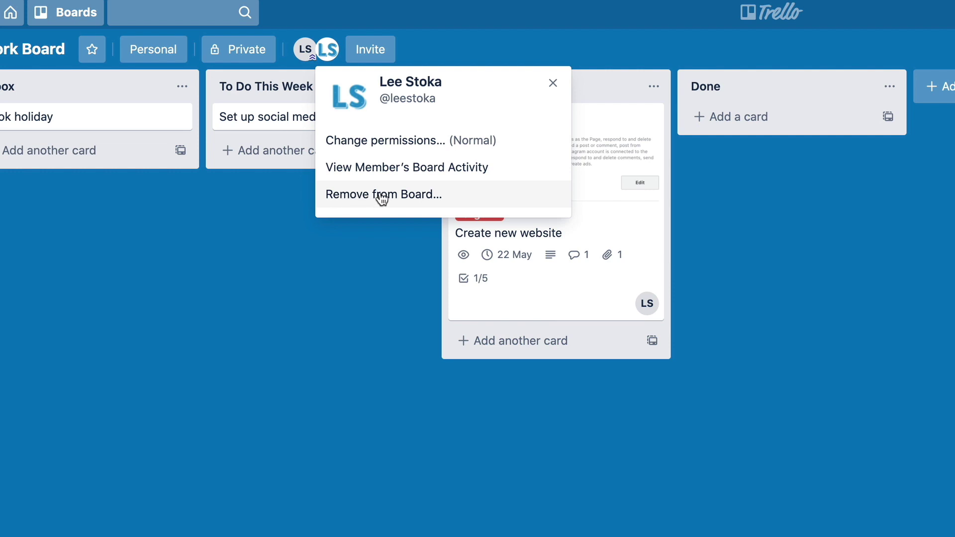
{"action": "left_click", "coordinate": [228, 204]}
{"action": "left_click", "coordinate": [328, 49]}
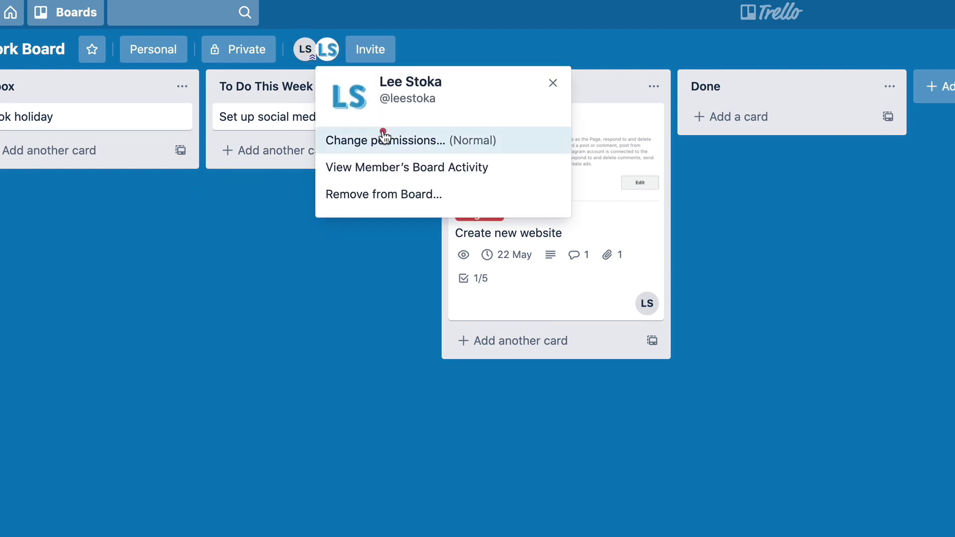
{"action": "left_click", "coordinate": [383, 136]}
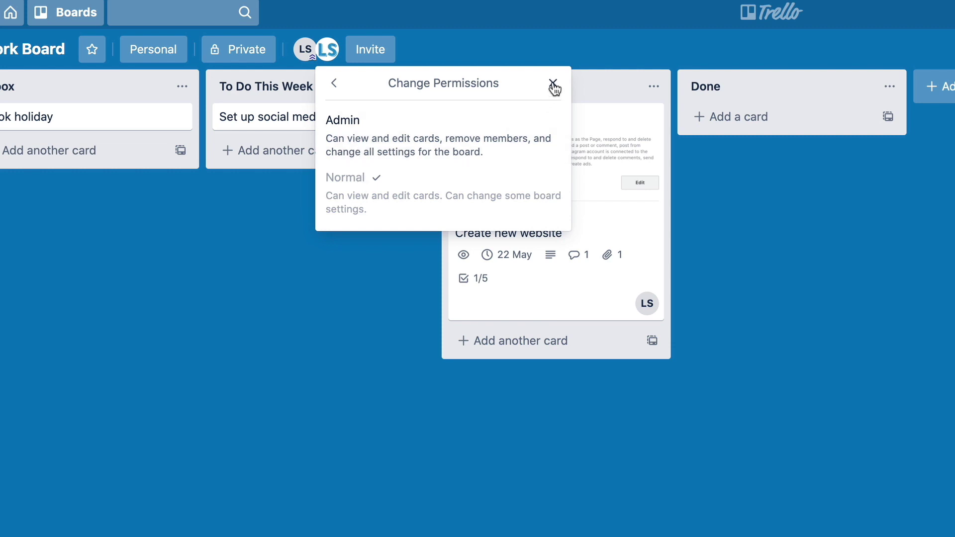
{"action": "left_click", "coordinate": [334, 82]}
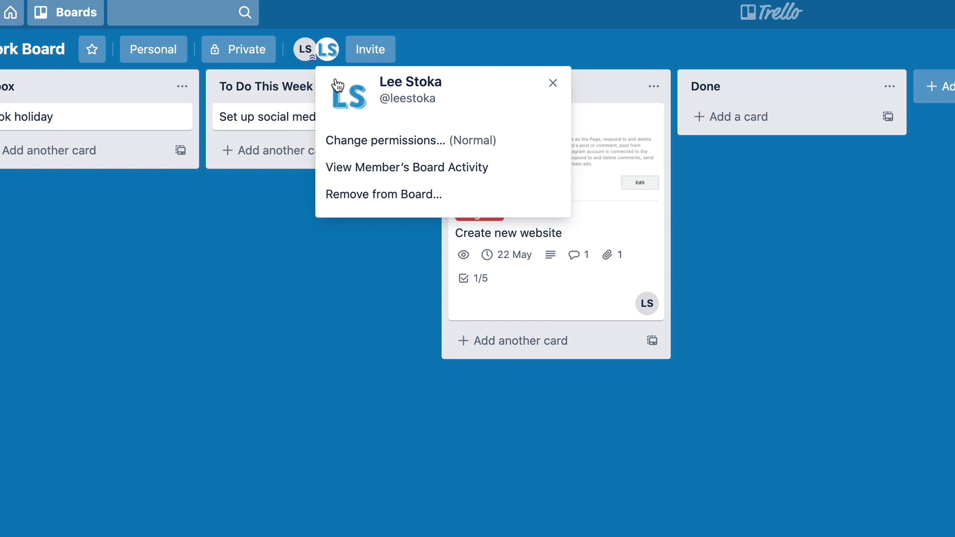
- Tick the invited teammate under Members on the Create new website card so both avatars show
{"action": "left_click", "coordinate": [553, 82]}
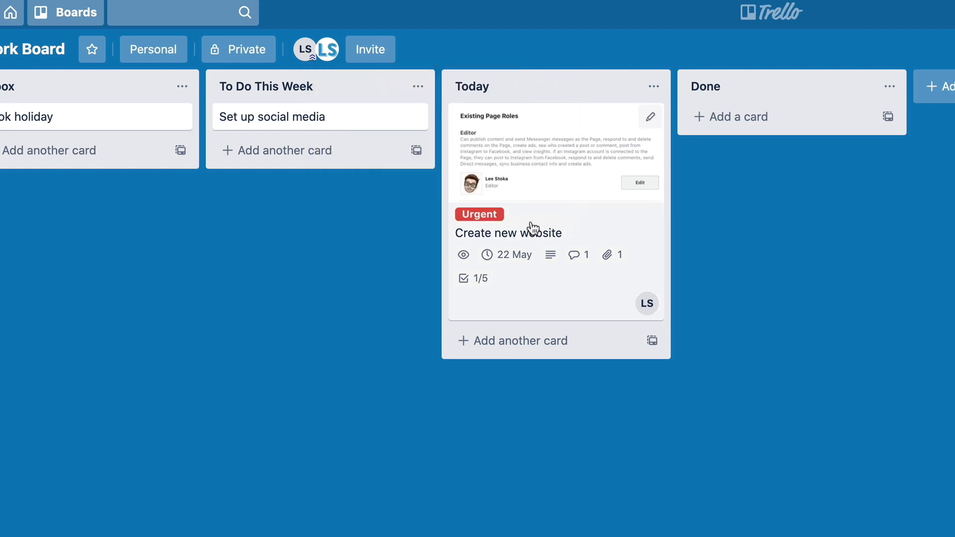
{"action": "left_click", "coordinate": [560, 222]}
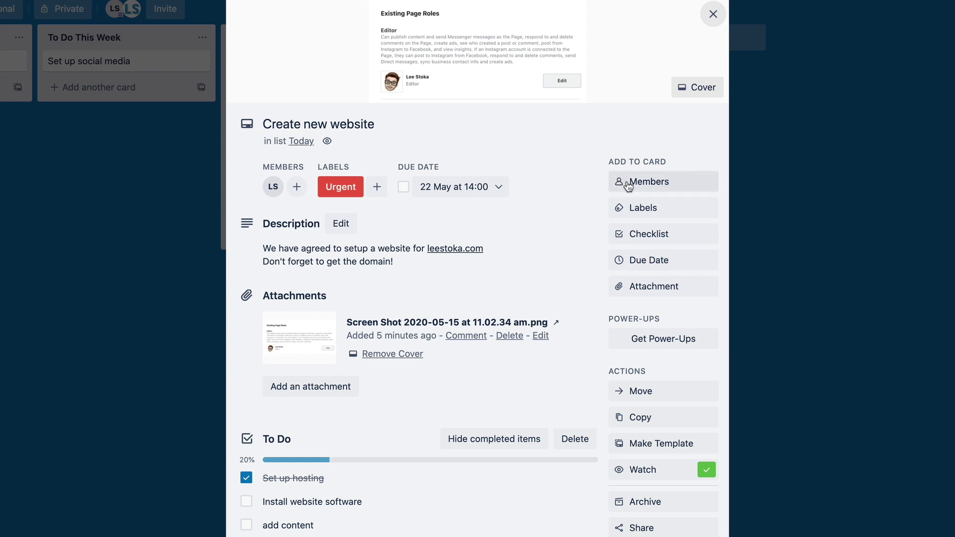
{"action": "left_click", "coordinate": [628, 184]}
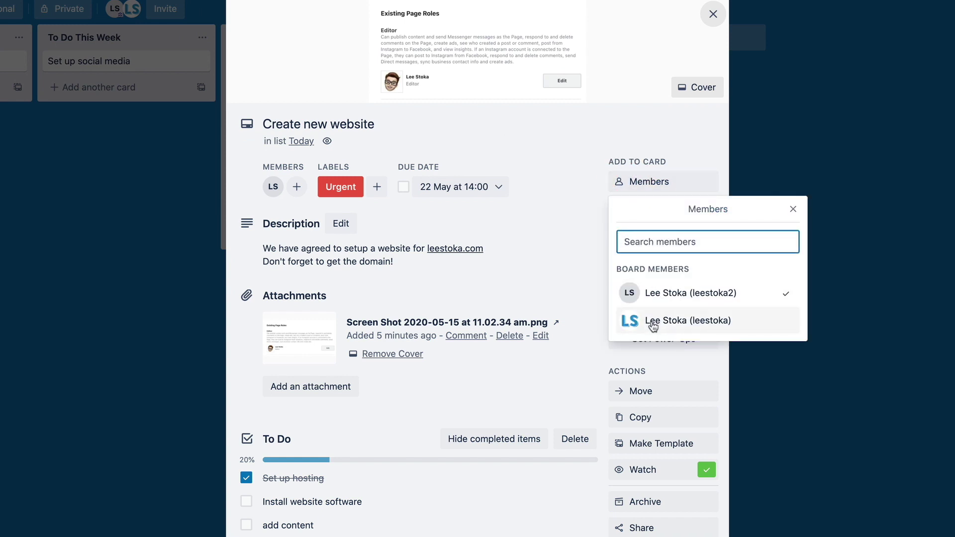
{"action": "left_click", "coordinate": [723, 322]}
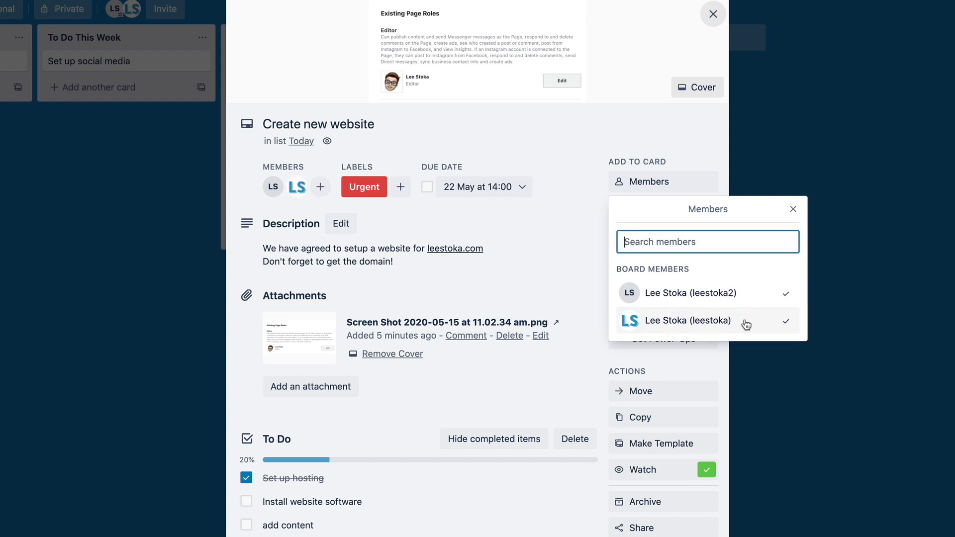
{"action": "left_click", "coordinate": [792, 211]}
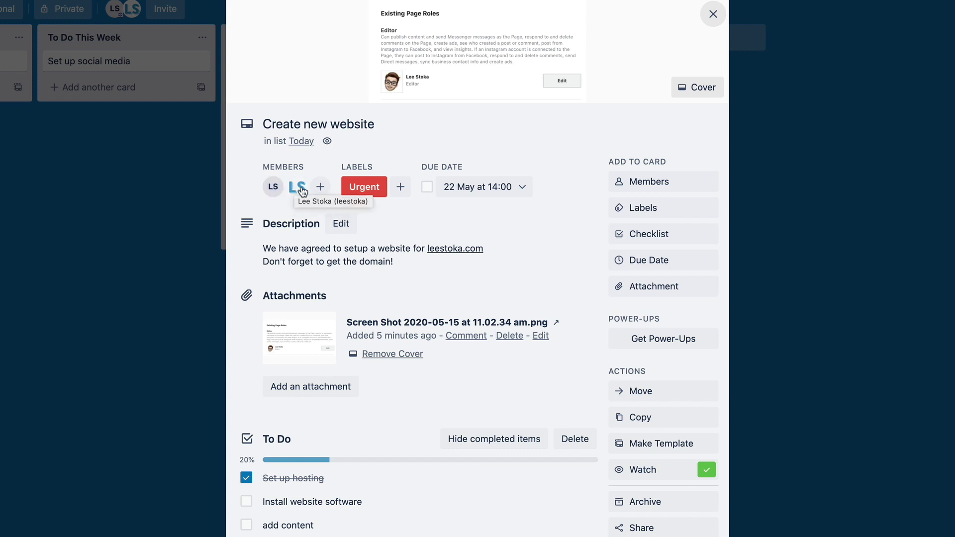
{"action": "left_click", "coordinate": [713, 15]}
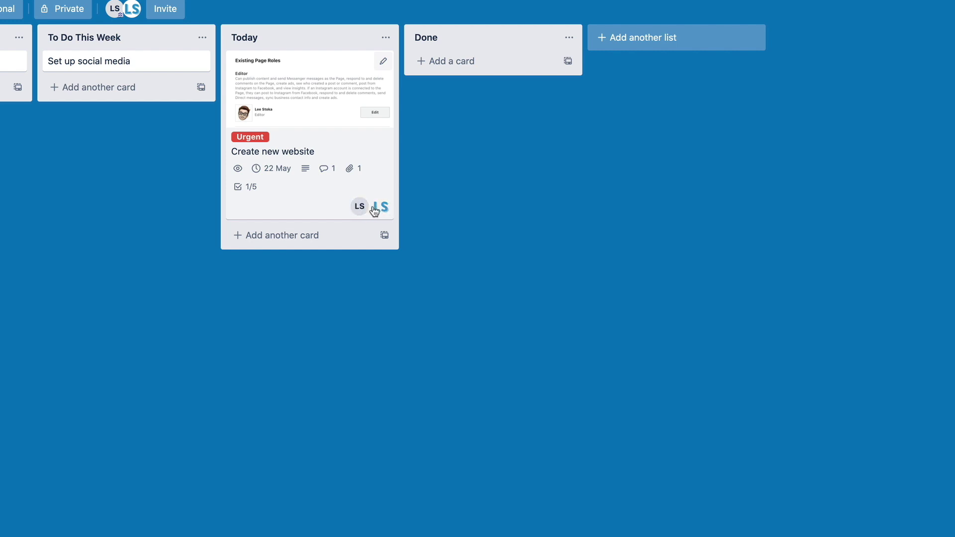
{"action": "left_click", "coordinate": [462, 193]}
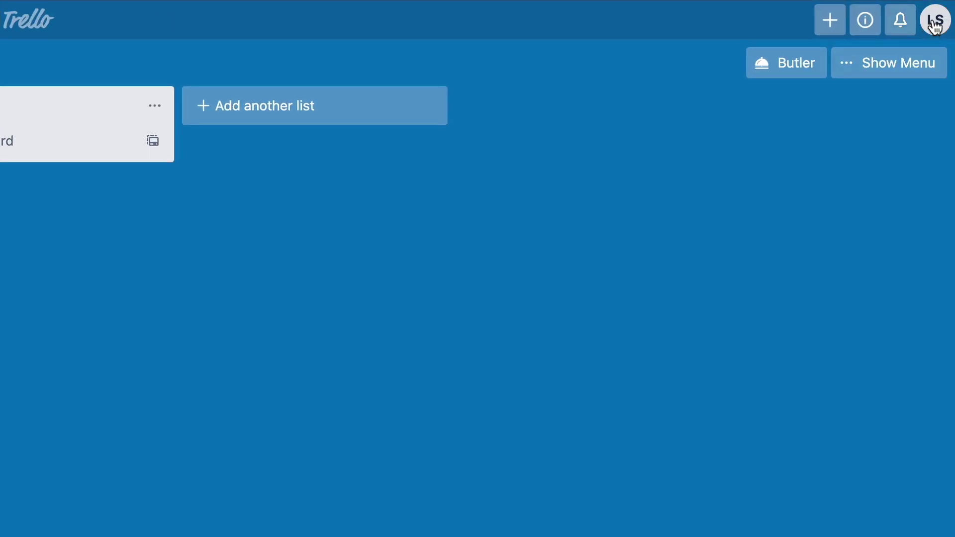
- Review the notification email frequency in account Settings, leaving it on Periodically
{"action": "left_click", "coordinate": [935, 25]}
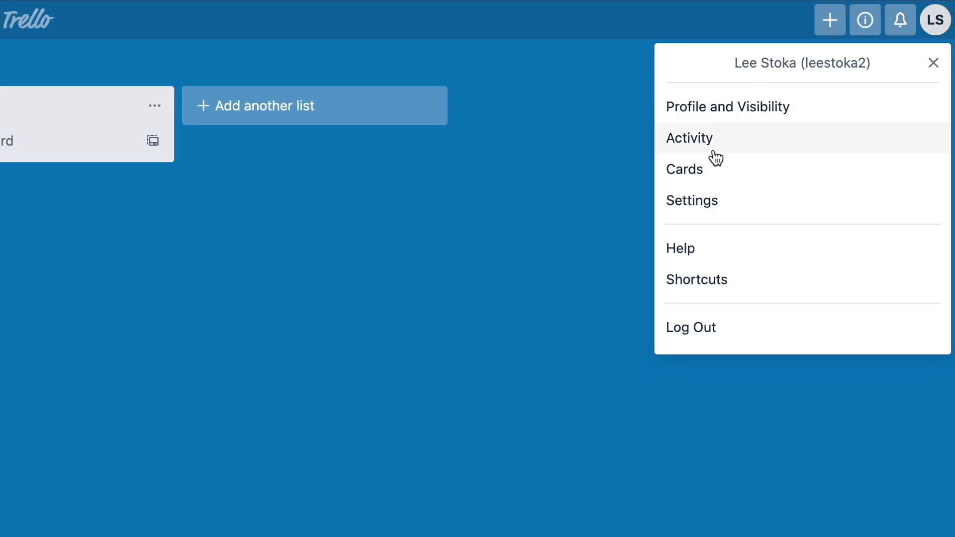
{"action": "left_click", "coordinate": [698, 203]}
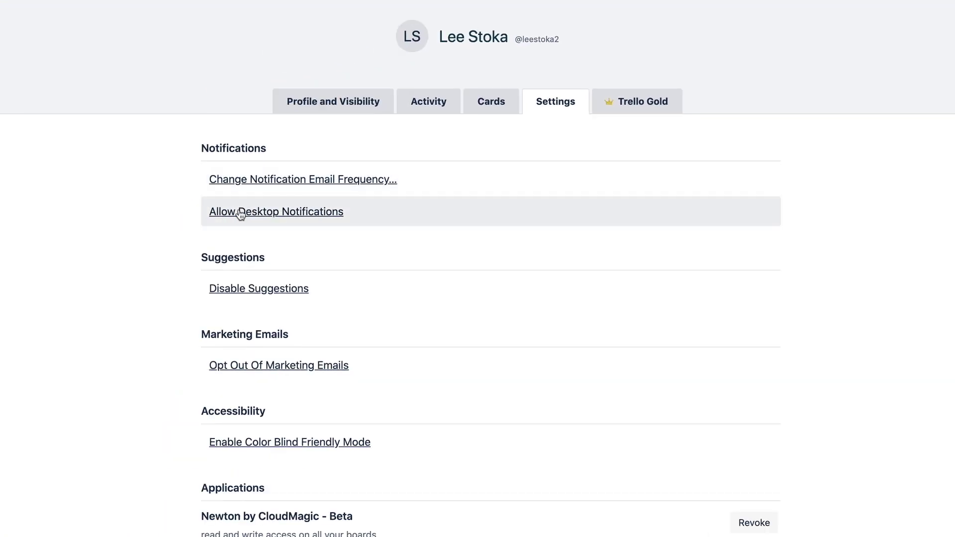
{"action": "left_click", "coordinate": [248, 181]}
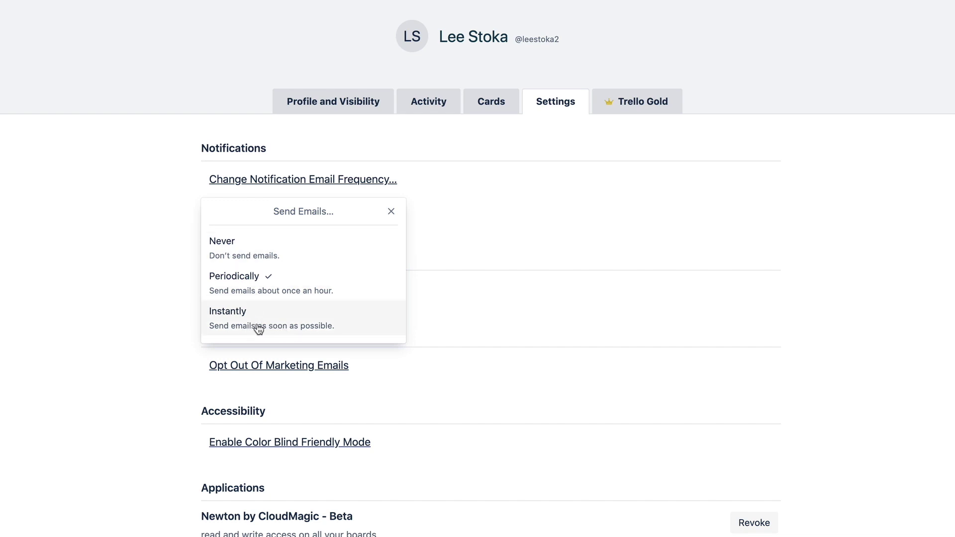
{"action": "left_click", "coordinate": [391, 212]}
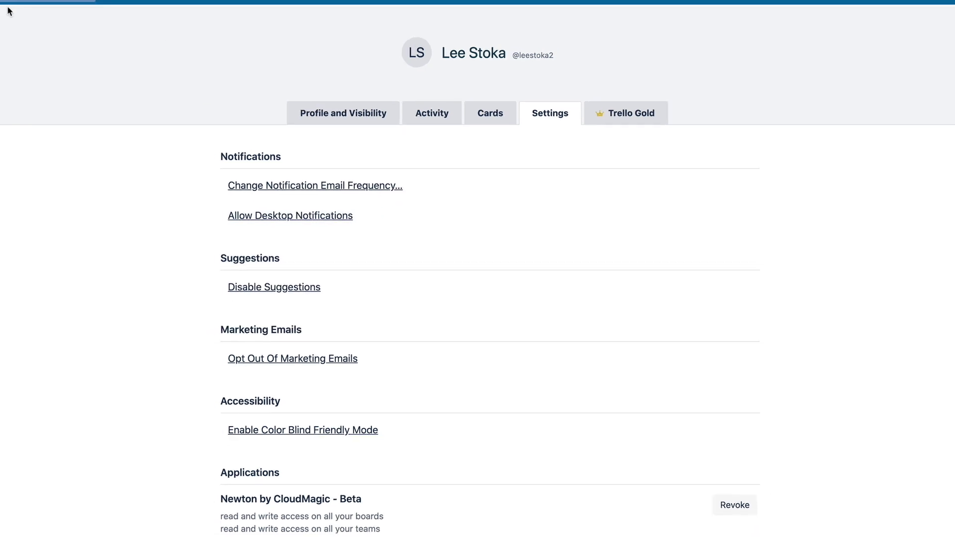
{"action": "left_click", "coordinate": [62, 49]}
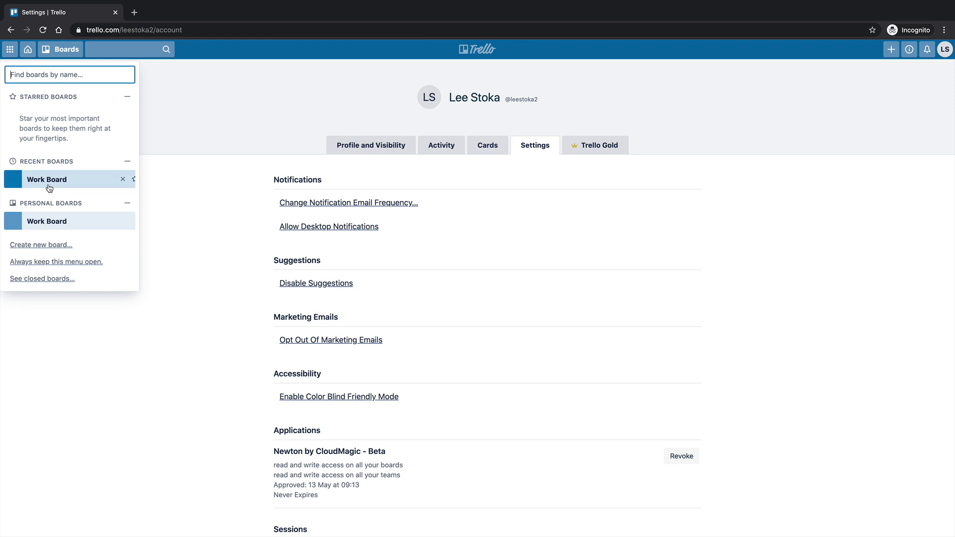
- Return to the Work Board and set the whole board to Watch from the board menu's More options
{"action": "left_click", "coordinate": [70, 221]}
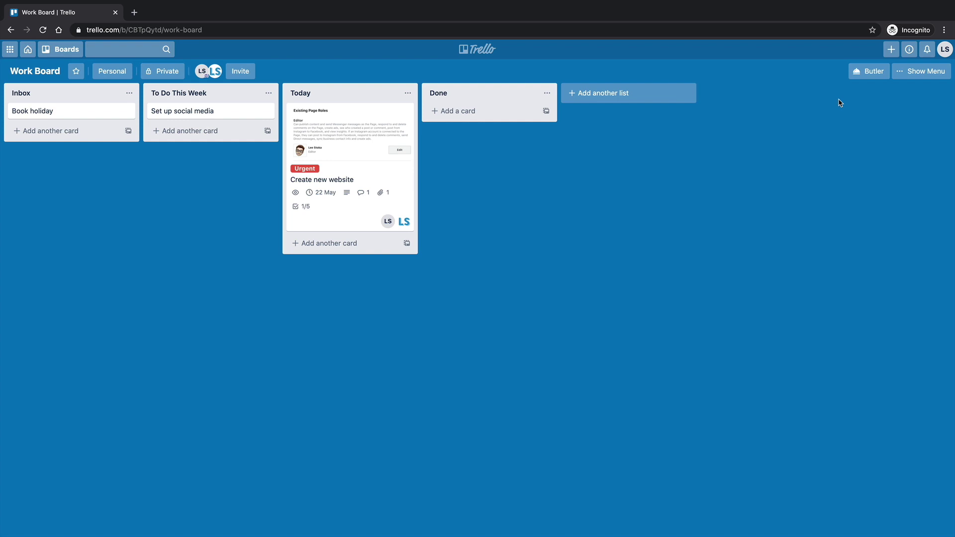
{"action": "left_click", "coordinate": [912, 73]}
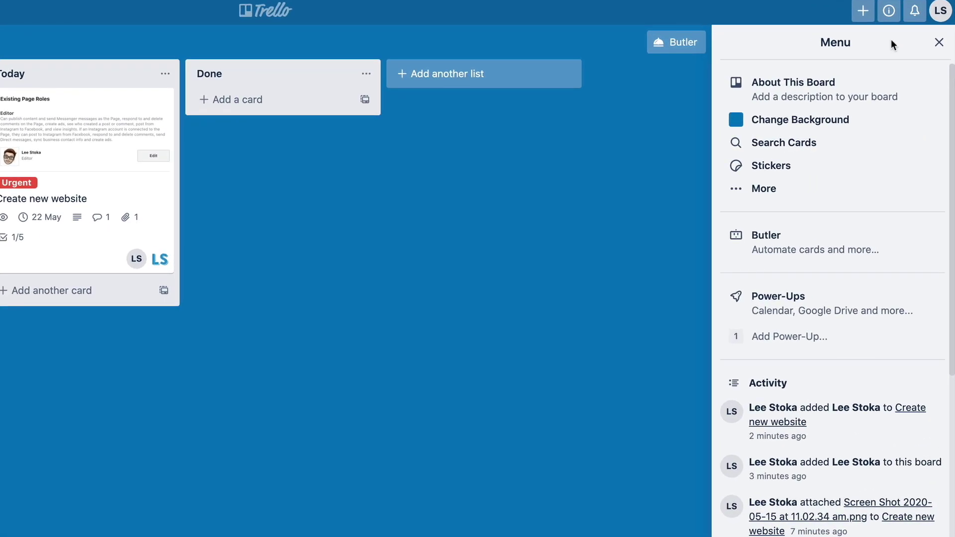
{"action": "left_click", "coordinate": [939, 44]}
{"action": "left_click", "coordinate": [919, 44]}
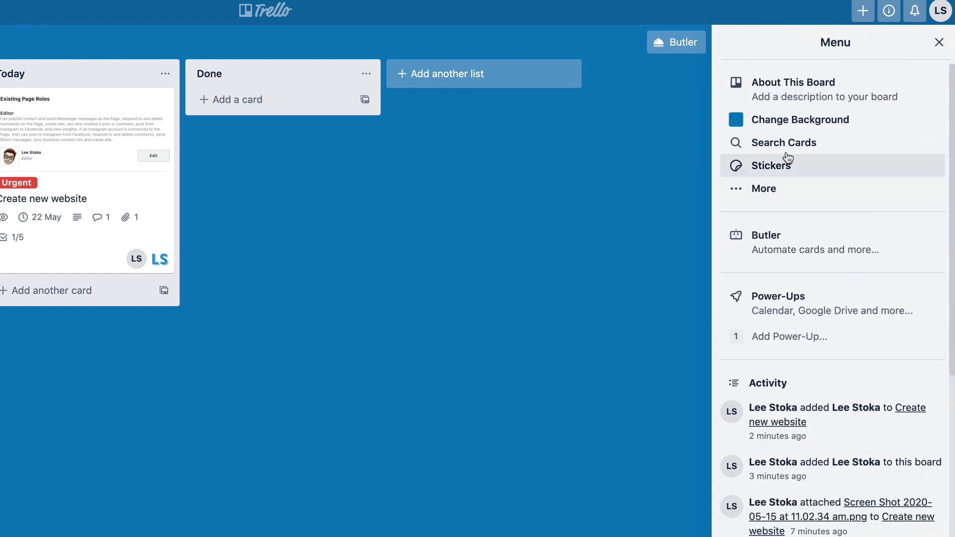
{"action": "left_click", "coordinate": [762, 193]}
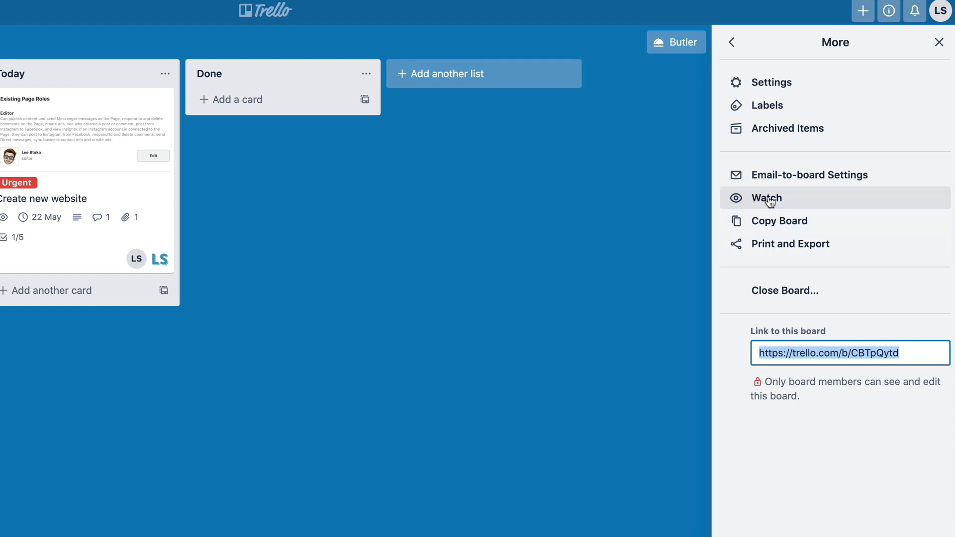
{"action": "left_click", "coordinate": [770, 201]}
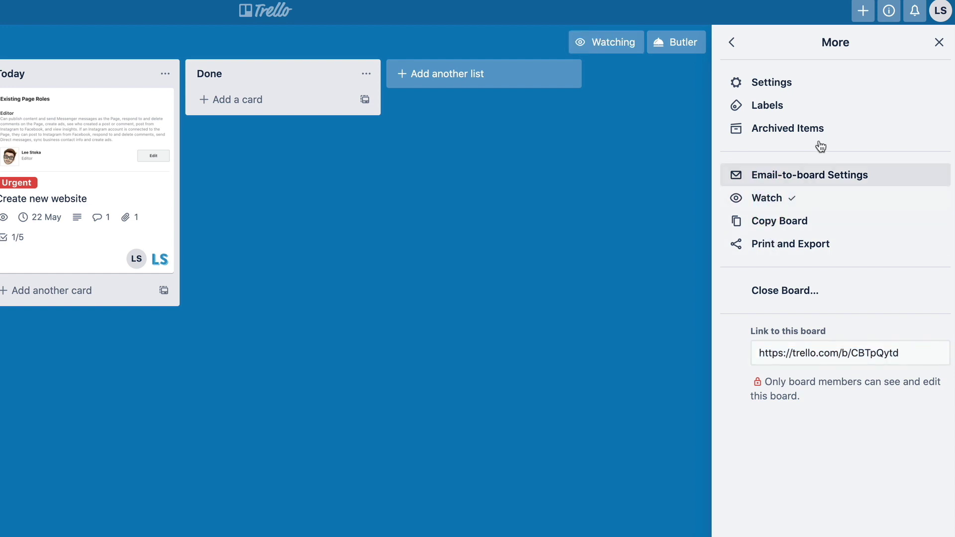
- Close the board menu and switch Watching off so the Work Board is no longer watched
{"action": "left_click", "coordinate": [938, 43]}
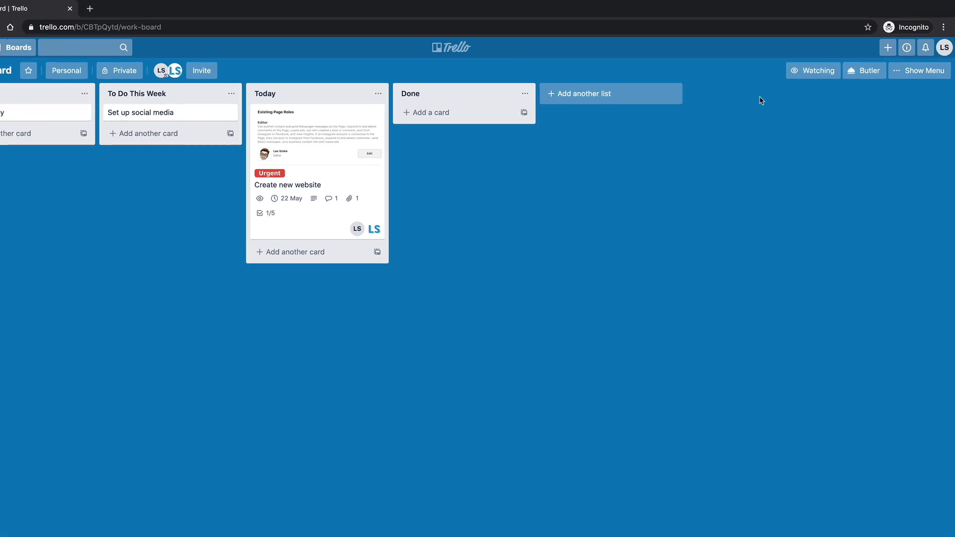
{"action": "left_click", "coordinate": [711, 64]}
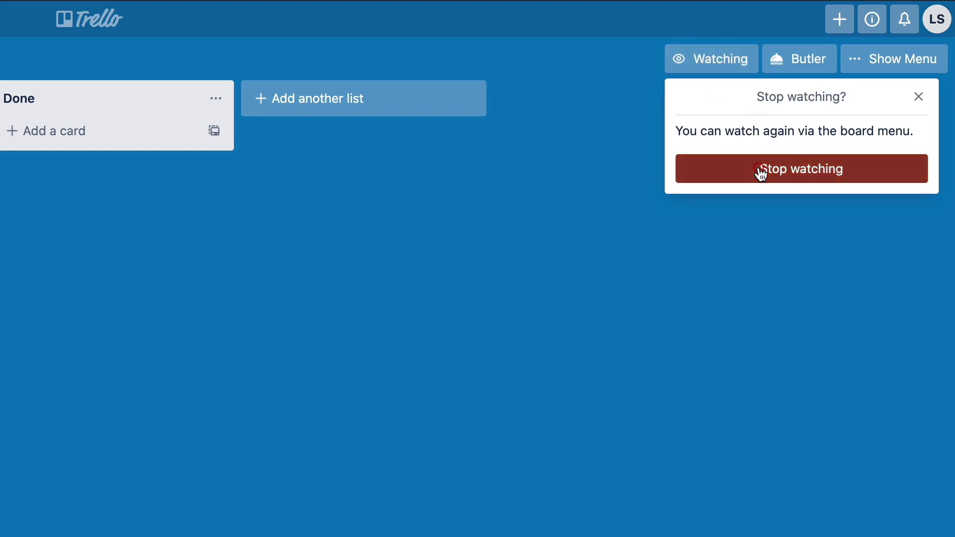
{"action": "left_click", "coordinate": [741, 171]}
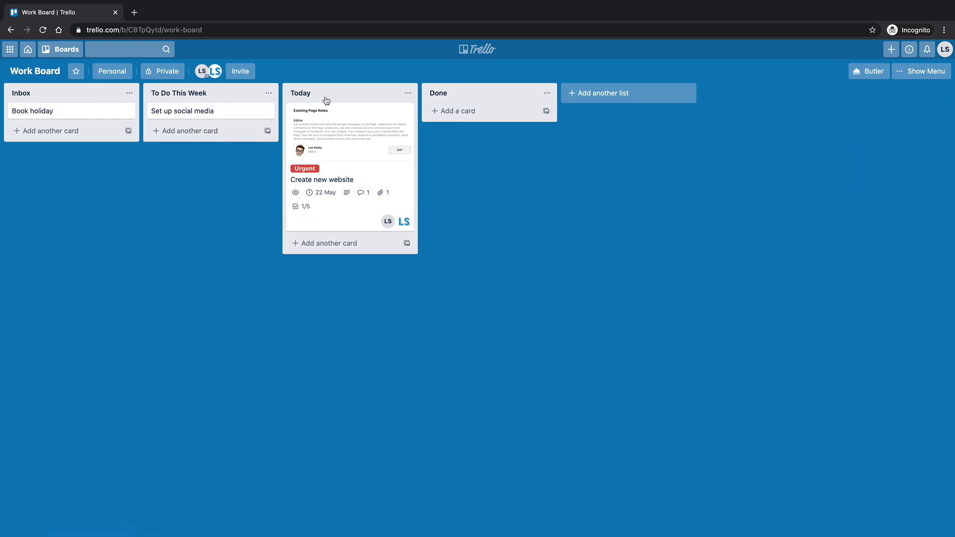
- Choose Watch in the Done list's actions menu so the Done list is watched
{"action": "left_click", "coordinate": [546, 93]}
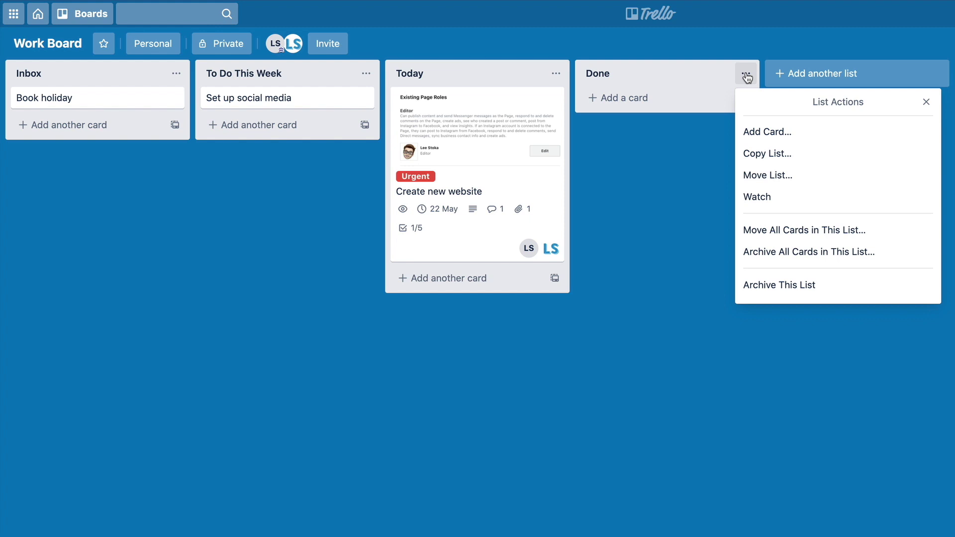
{"action": "left_click", "coordinate": [775, 197]}
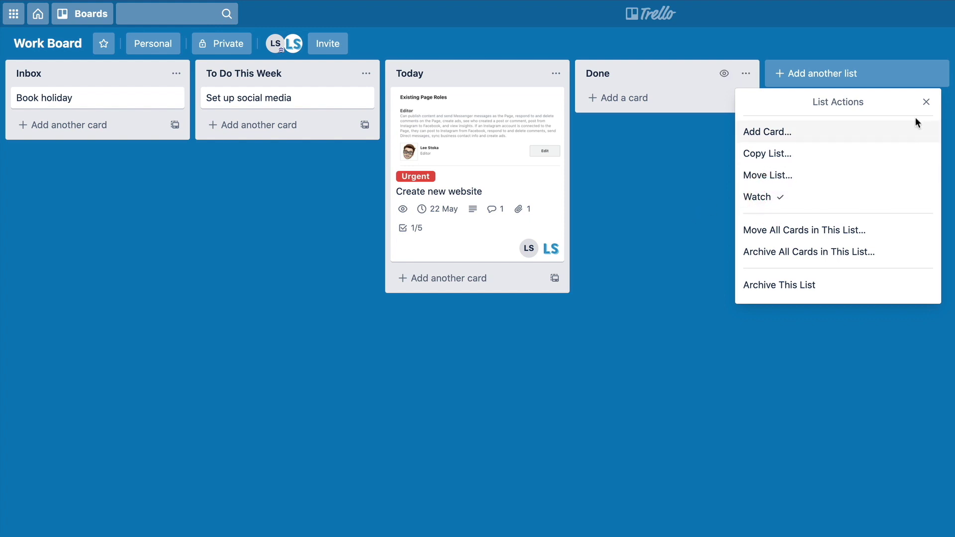
{"action": "left_click", "coordinate": [926, 102]}
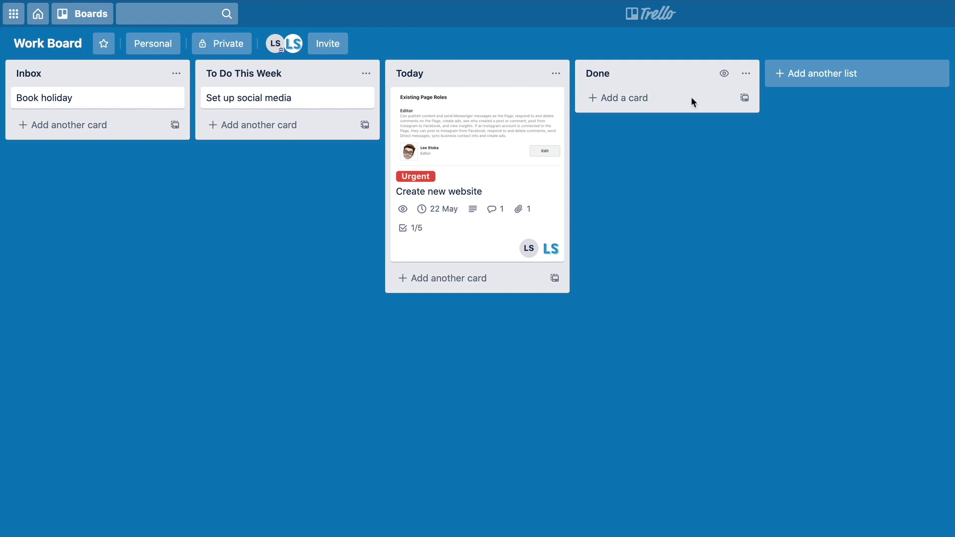
{"action": "left_click_drag", "start_coordinate": [159, 100], "coordinate": [134, 99]}
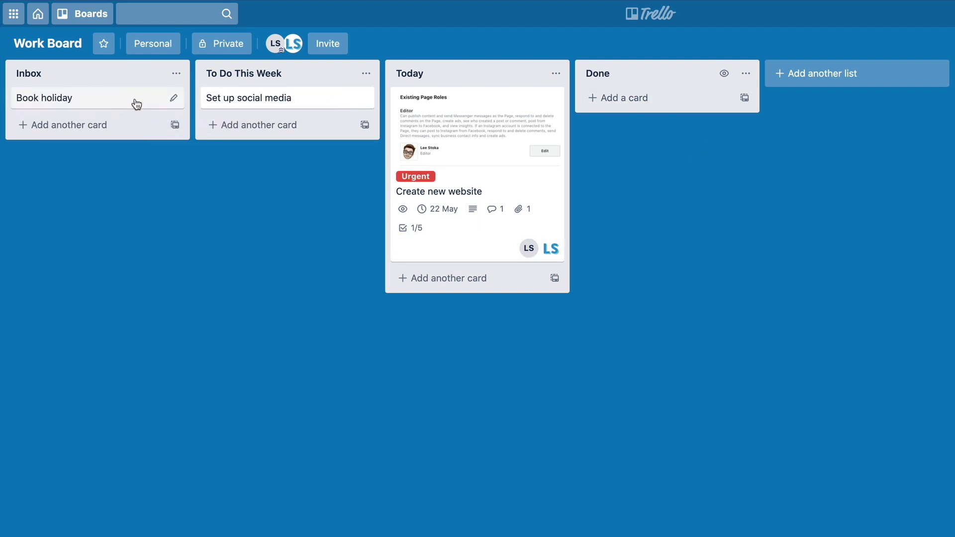
{"action": "left_click_drag", "start_coordinate": [220, 100], "coordinate": [586, 101]}
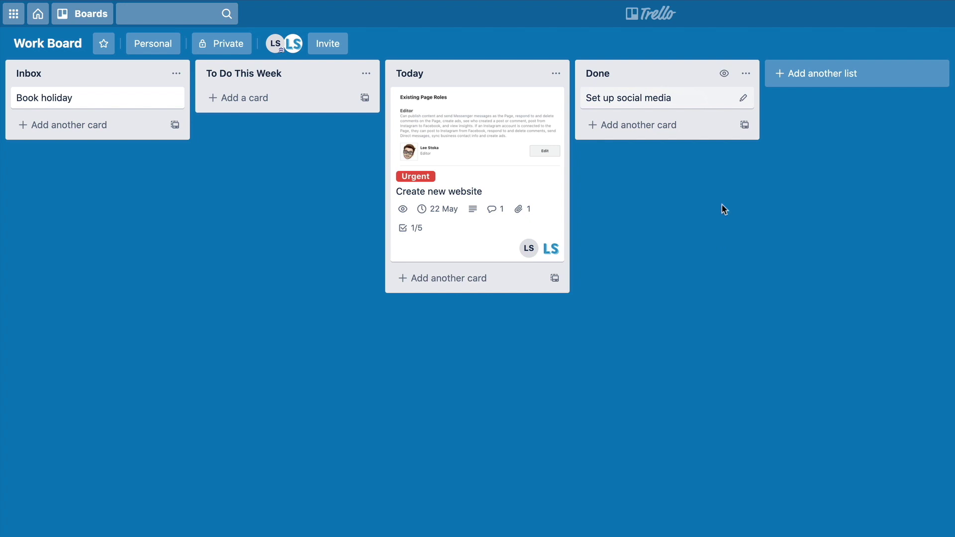
{"action": "left_click_drag", "start_coordinate": [646, 102], "coordinate": [241, 103]}
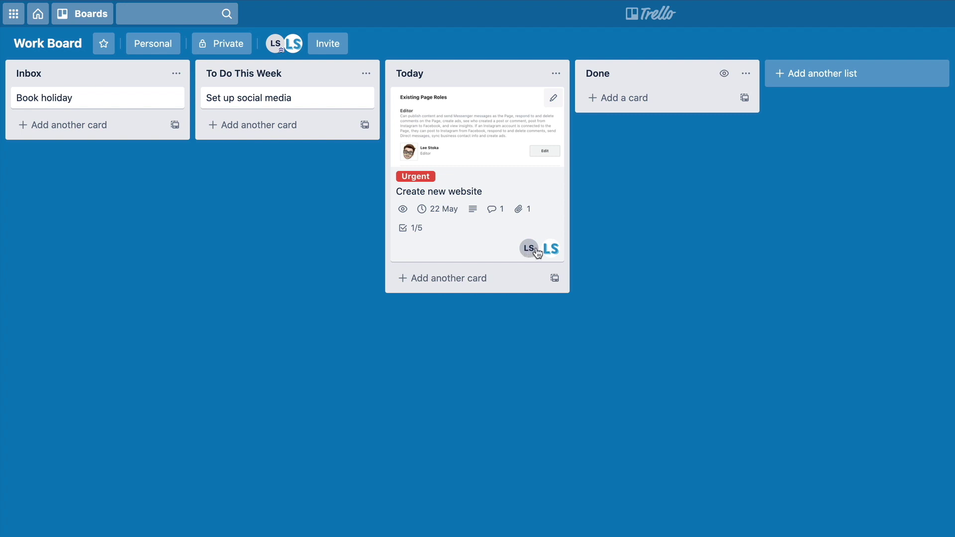
{"action": "left_click", "coordinate": [475, 114]}
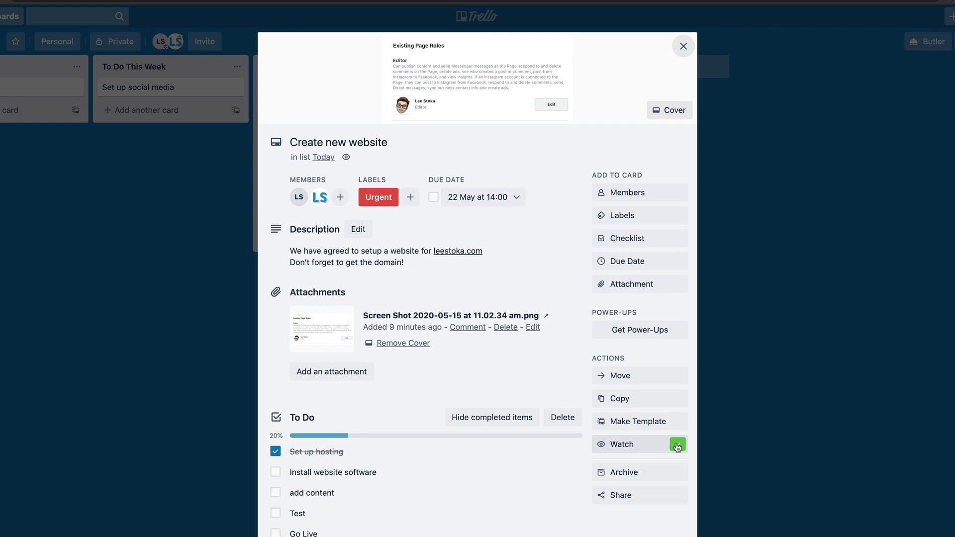
{"action": "left_click", "coordinate": [683, 47]}
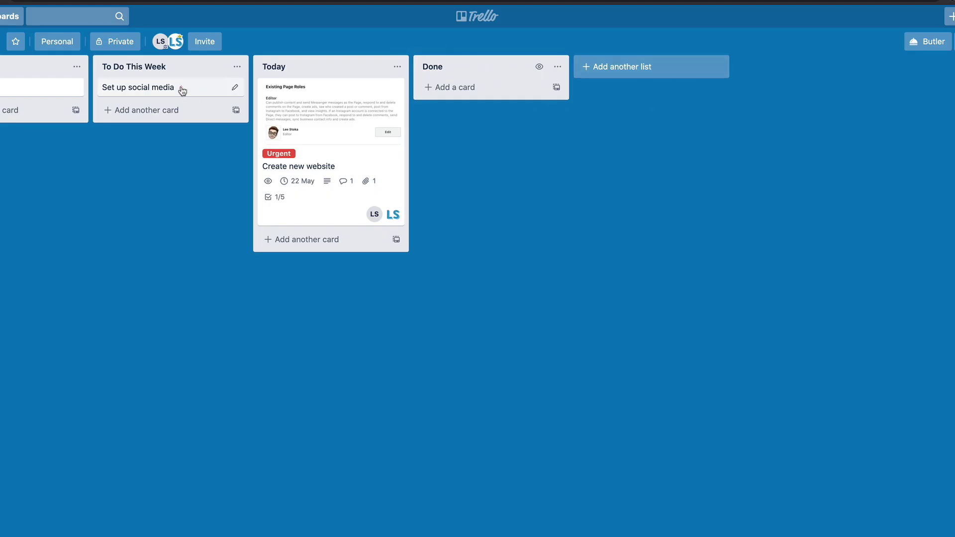
{"action": "left_click", "coordinate": [182, 88]}
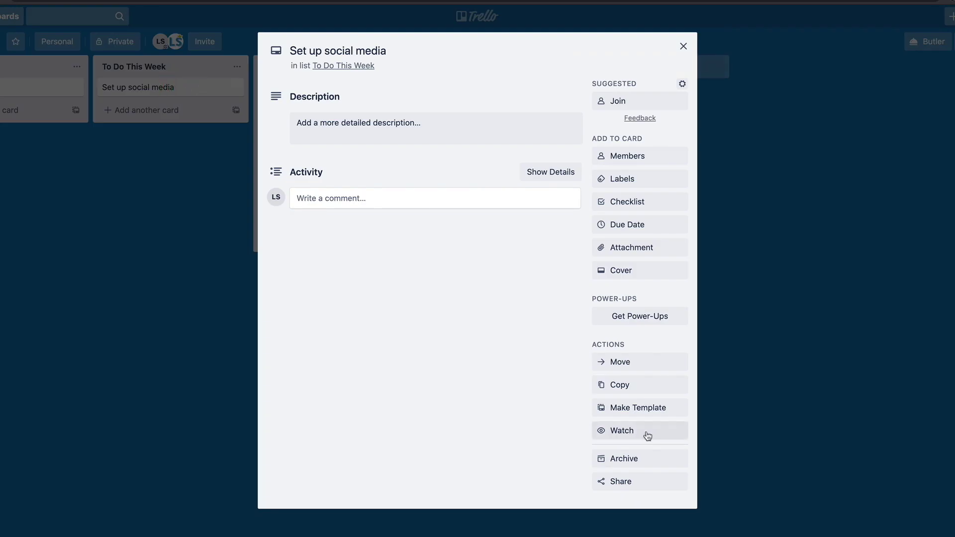
{"action": "left_click", "coordinate": [624, 431]}
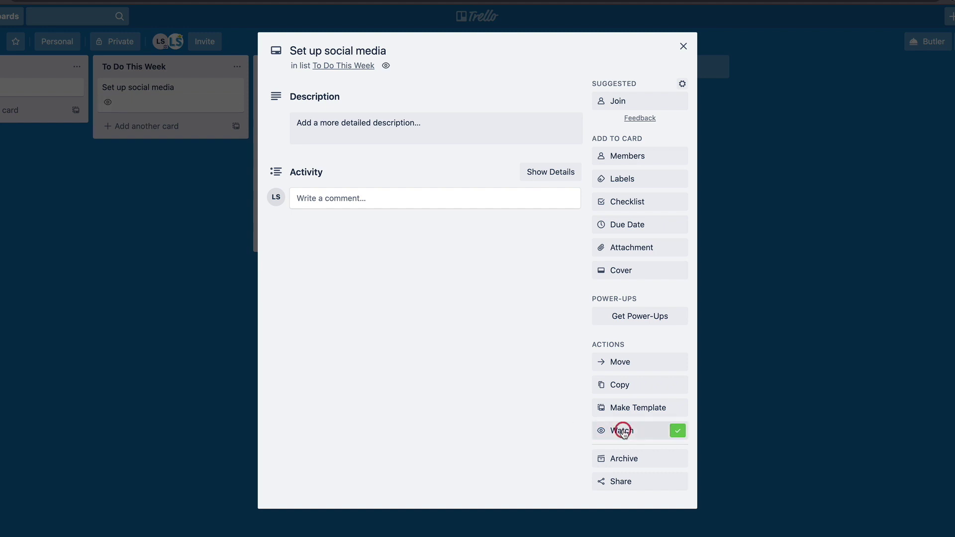
{"action": "left_click", "coordinate": [683, 44]}
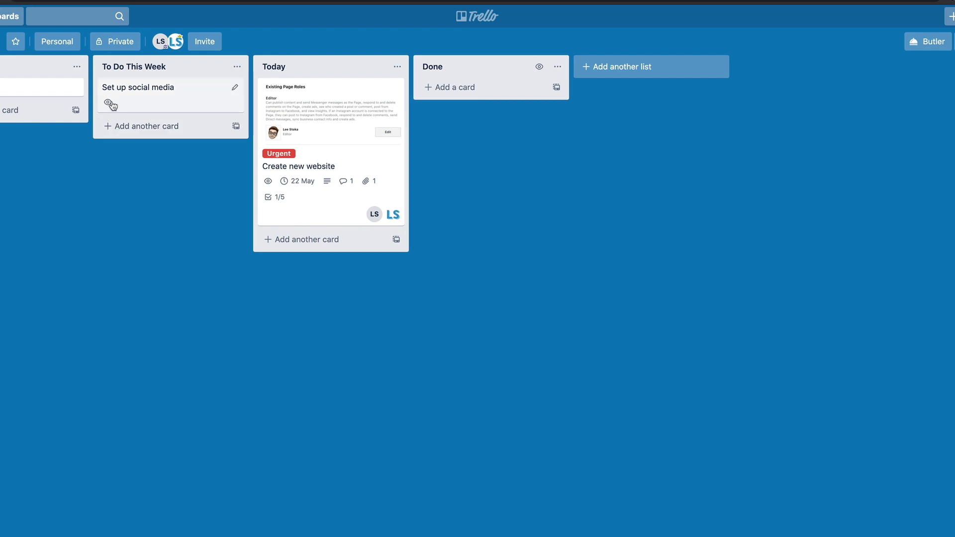
{"action": "mouse_move", "coordinate": [113, 106]}
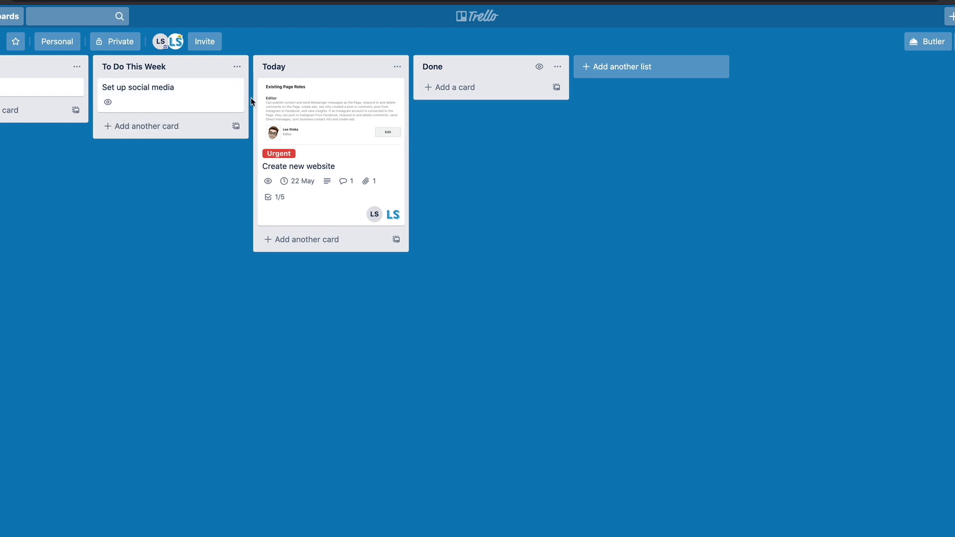
- Open the Set up social media card and draft a comment asking the teammate to 'please setup Facebook'
{"action": "left_click", "coordinate": [139, 90]}
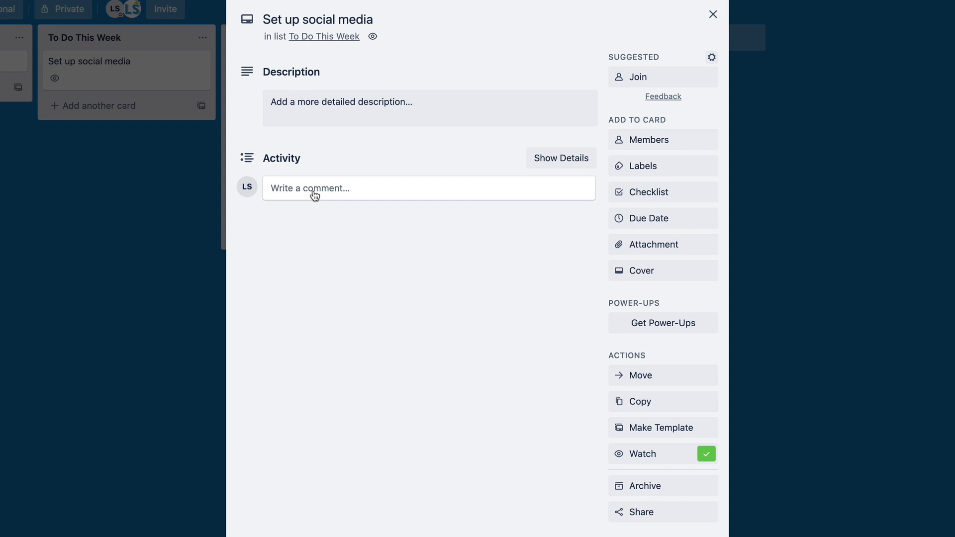
{"action": "left_click", "coordinate": [314, 193]}
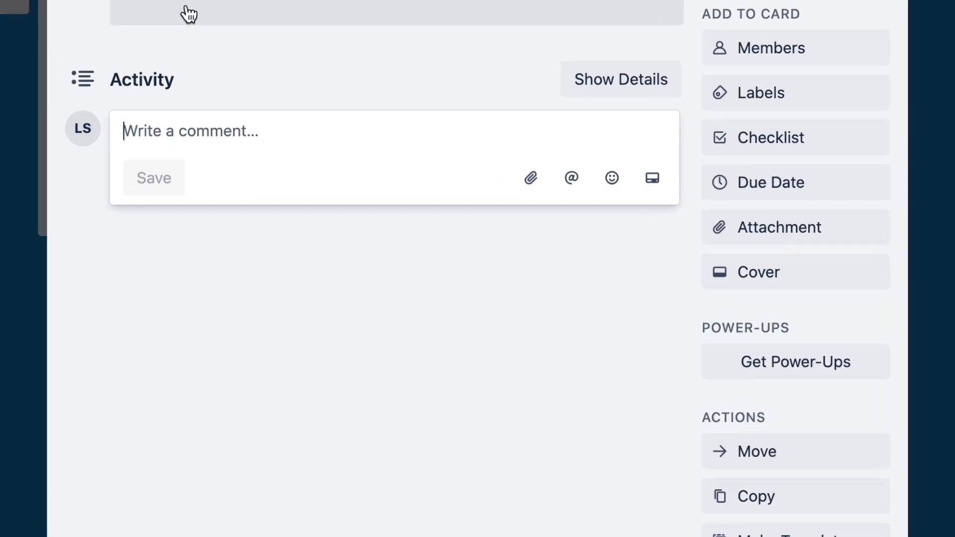
{"action": "type", "text": "Lee please "}
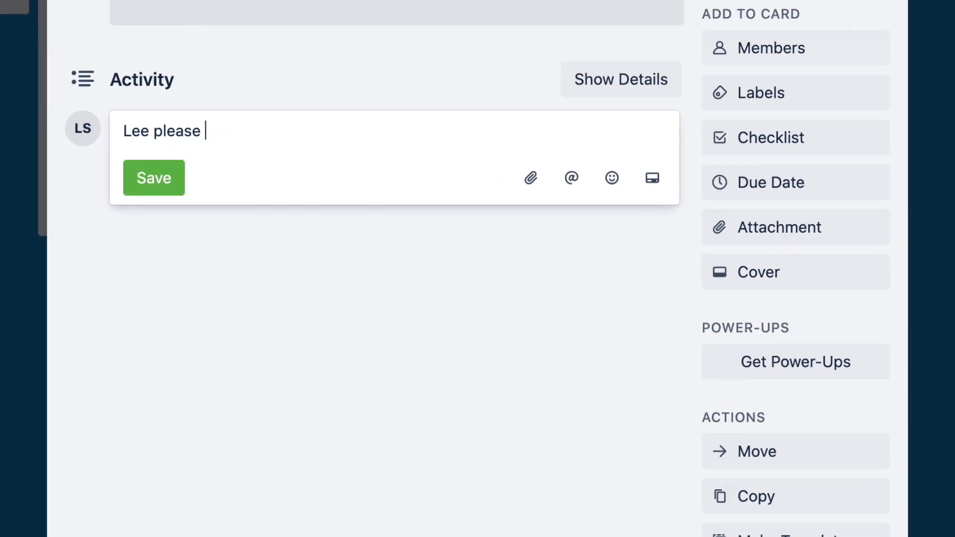
{"action": "type", "text": "setup f"}
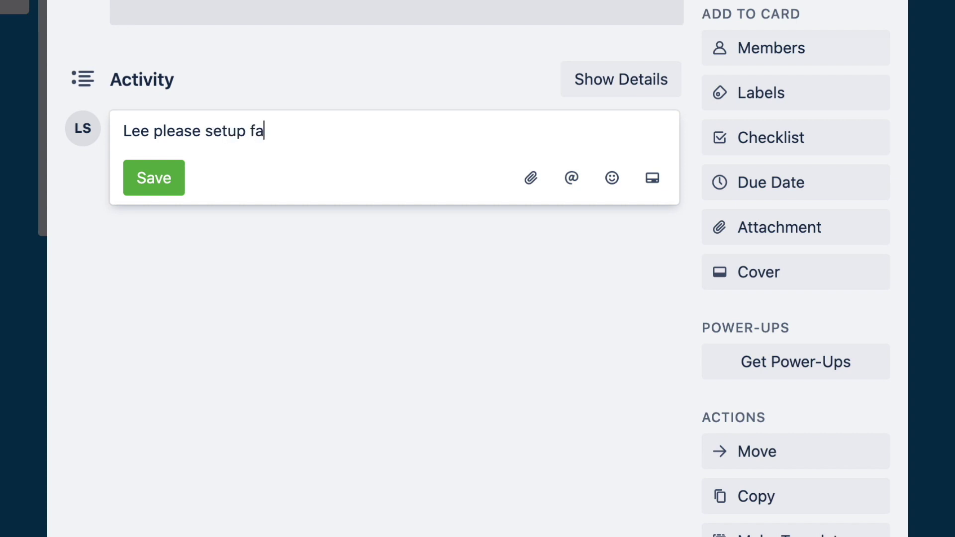
{"action": "key", "text": "BackSpace"}
{"action": "type", "text": "Facebook"}
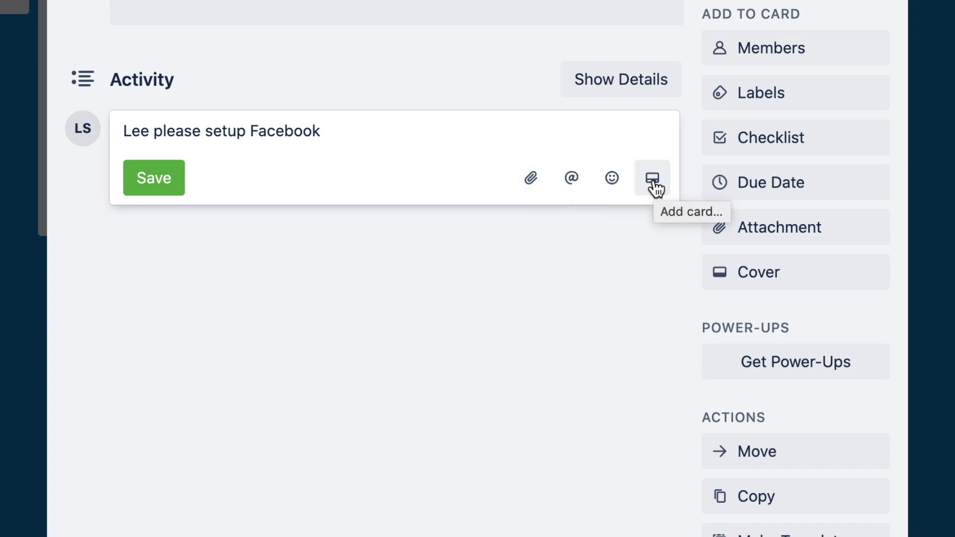
- Attach the screenshot PNG from the computer and insert its link into the comment
{"action": "left_click", "coordinate": [531, 179]}
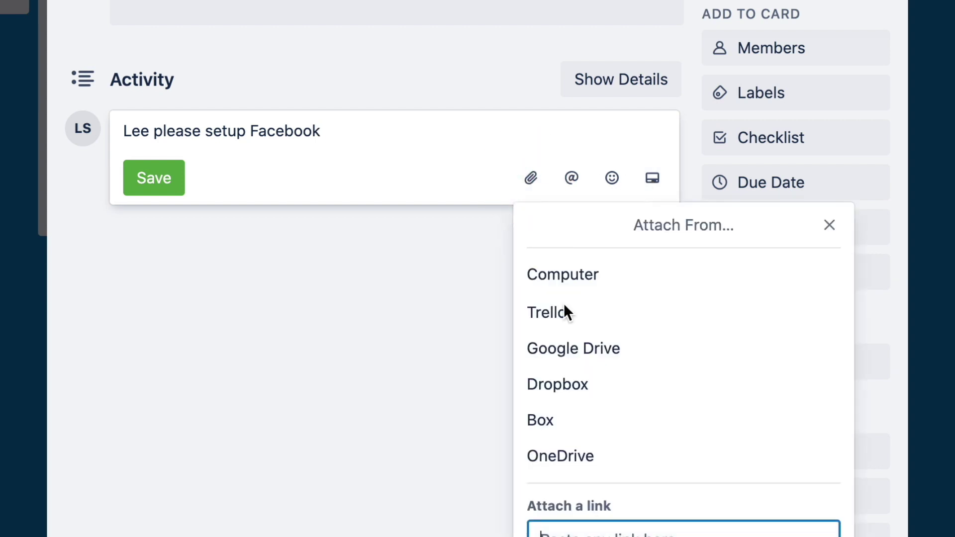
{"action": "left_click", "coordinate": [561, 273]}
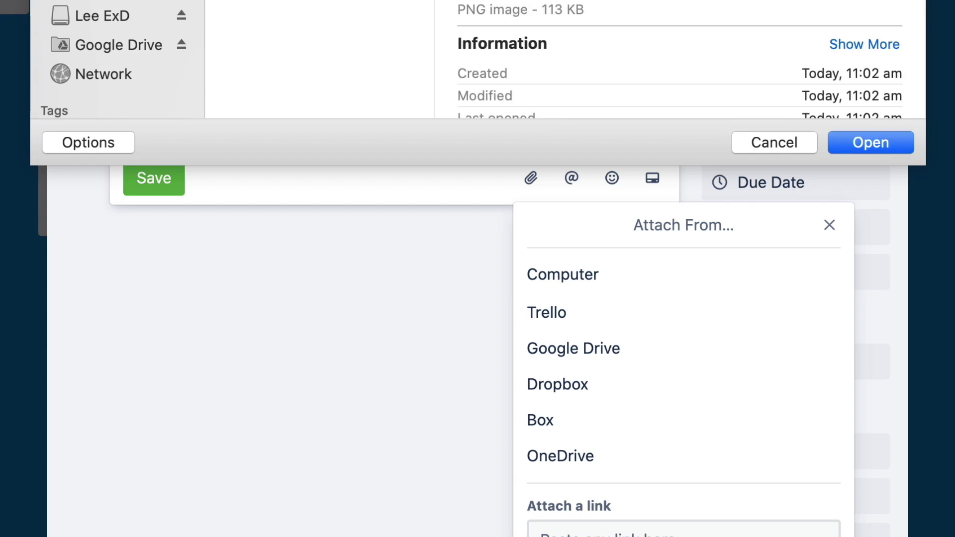
{"action": "left_click", "coordinate": [845, 141]}
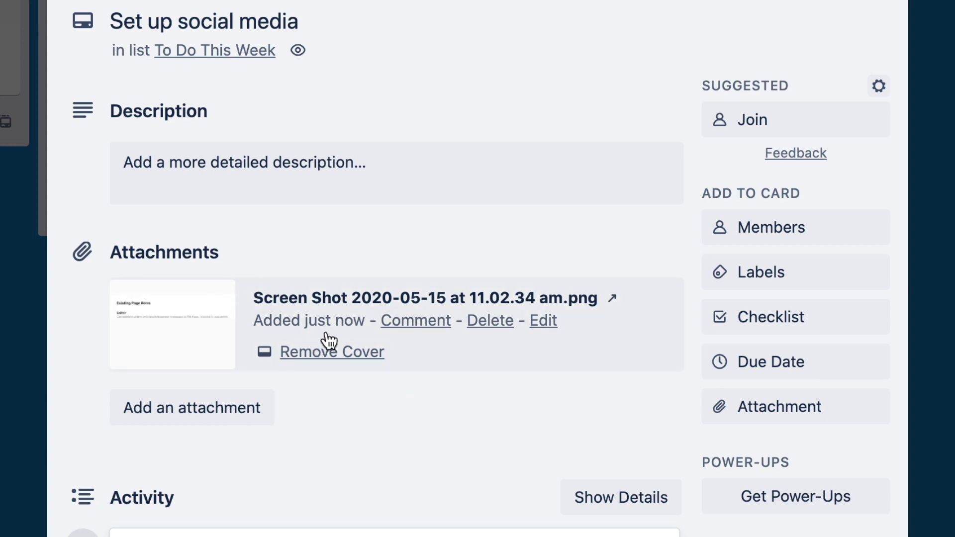
{"action": "left_click", "coordinate": [393, 320]}
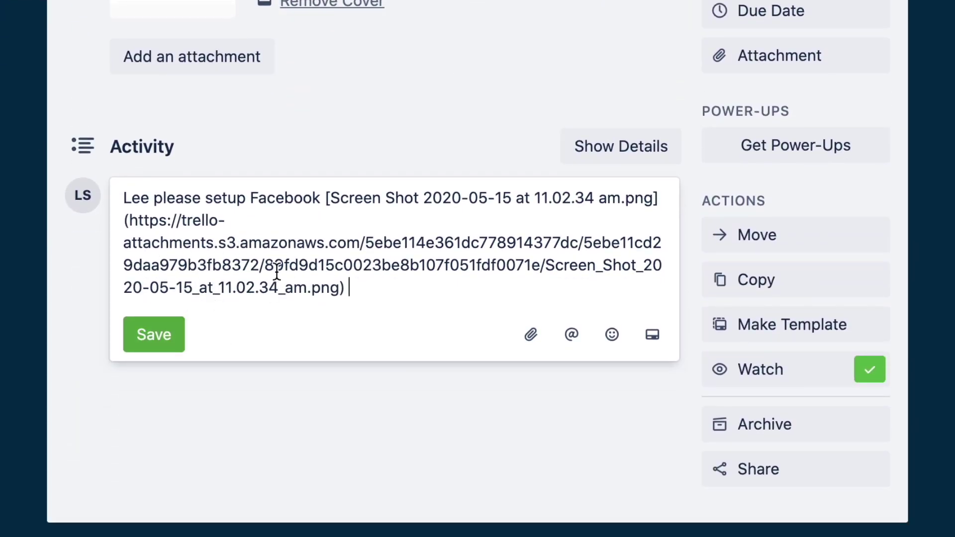
{"action": "left_click", "coordinate": [571, 335]}
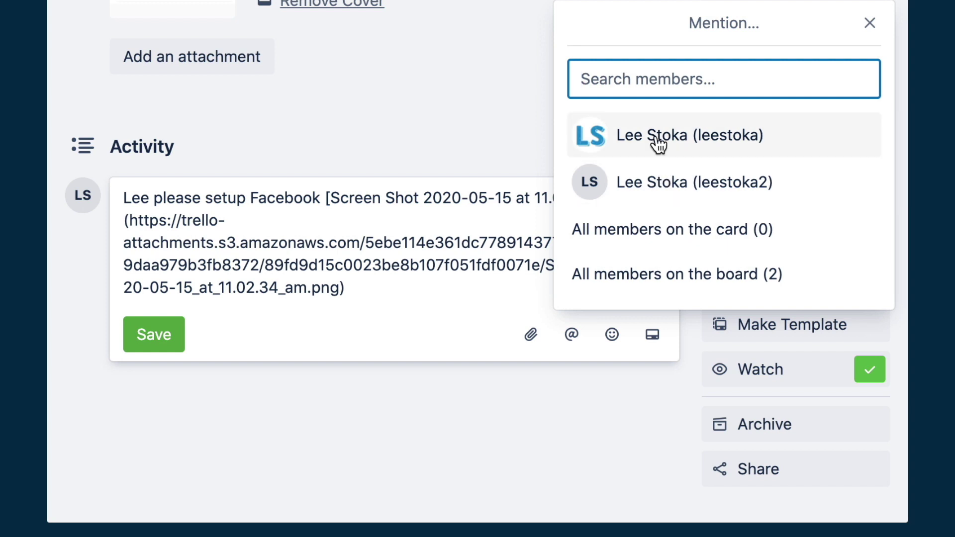
{"action": "left_click", "coordinate": [635, 141]}
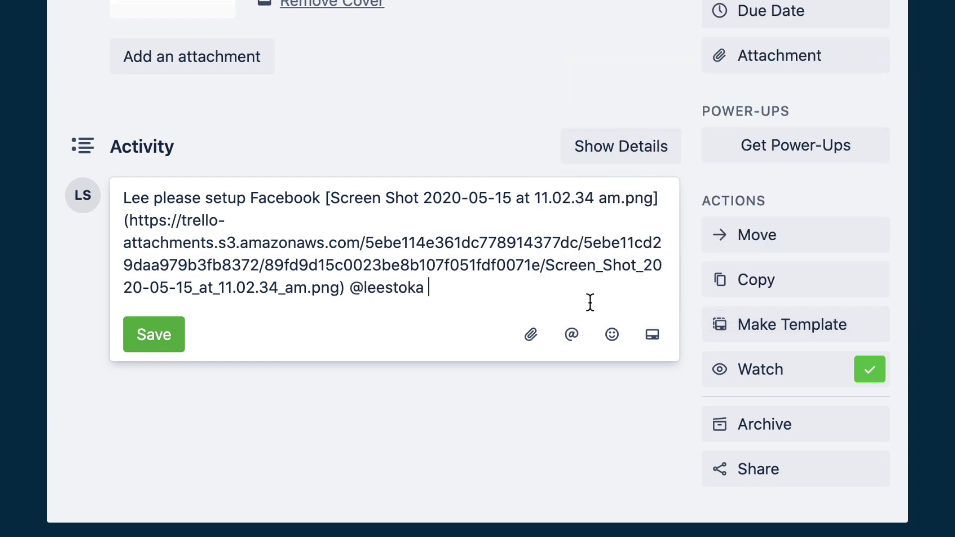
{"action": "left_click", "coordinate": [611, 334]}
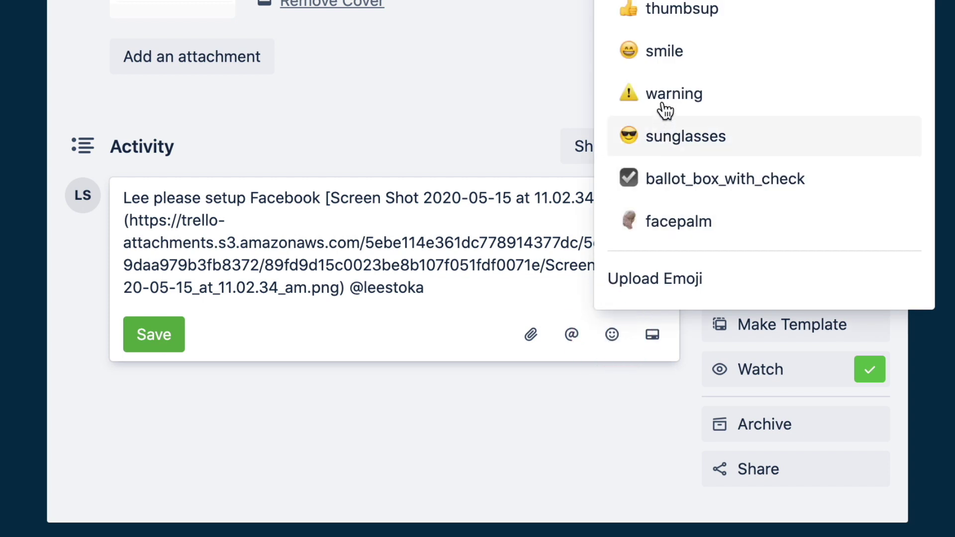
{"action": "left_click", "coordinate": [664, 53]}
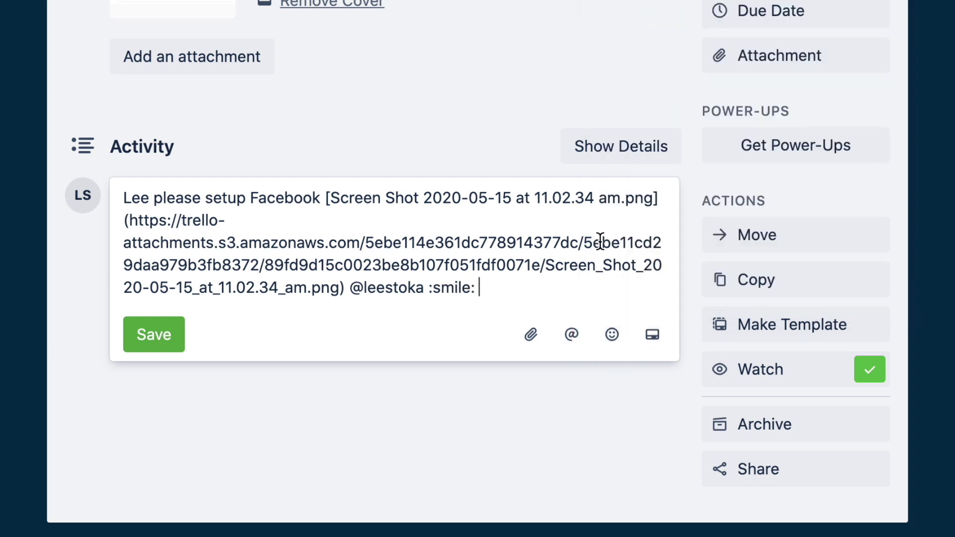
- Search 'book', link the Book holiday card in the comment, and save the comment
{"action": "left_click", "coordinate": [658, 339]}
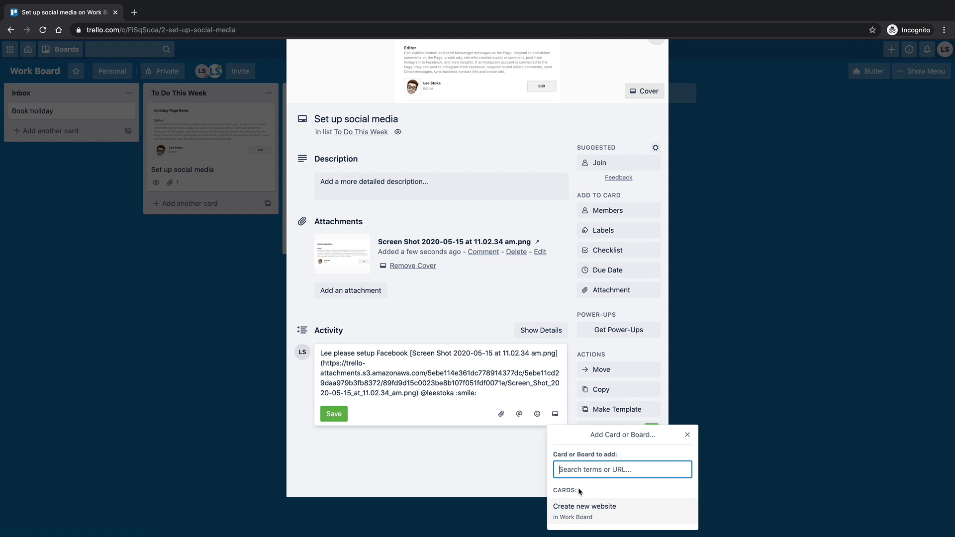
{"action": "type", "text": "book"}
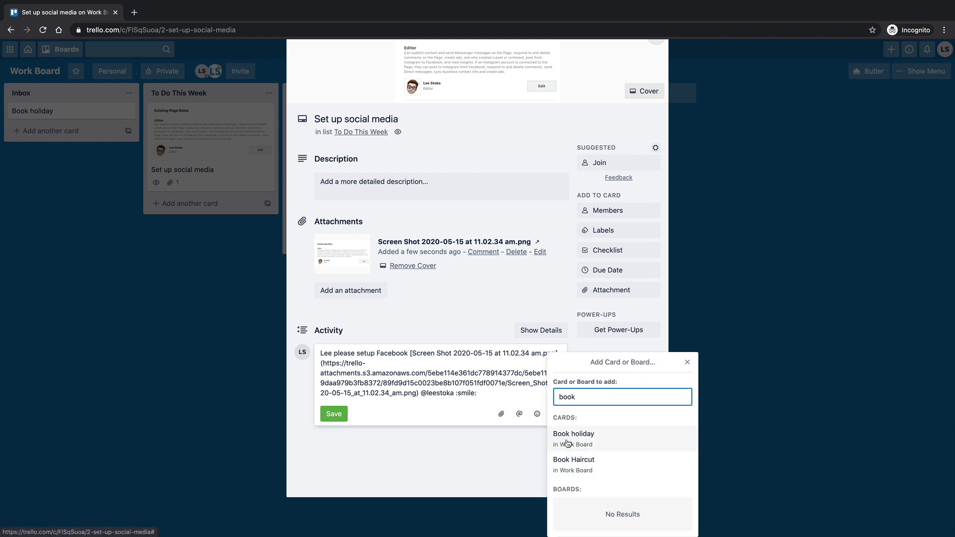
{"action": "left_click", "coordinate": [573, 440]}
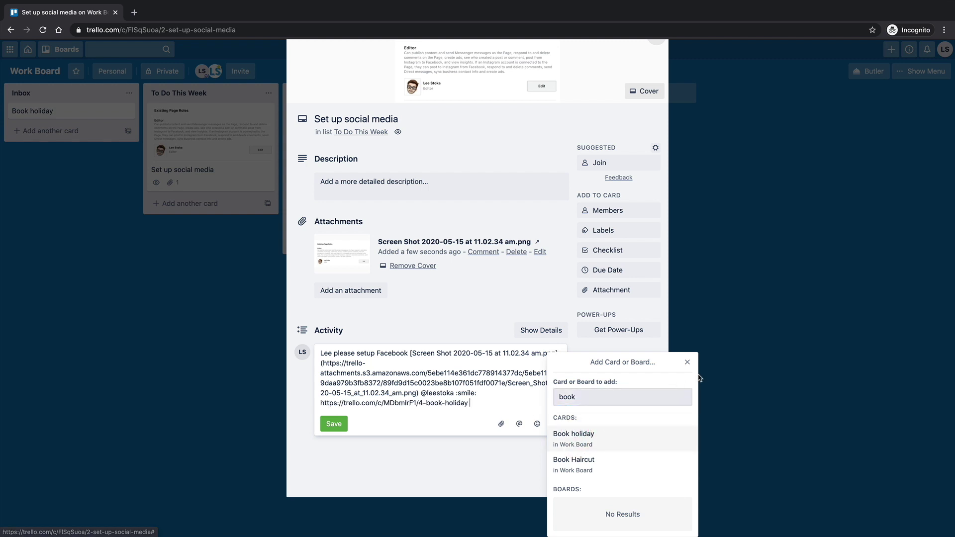
{"action": "left_click", "coordinate": [687, 362]}
{"action": "left_click", "coordinate": [333, 425]}
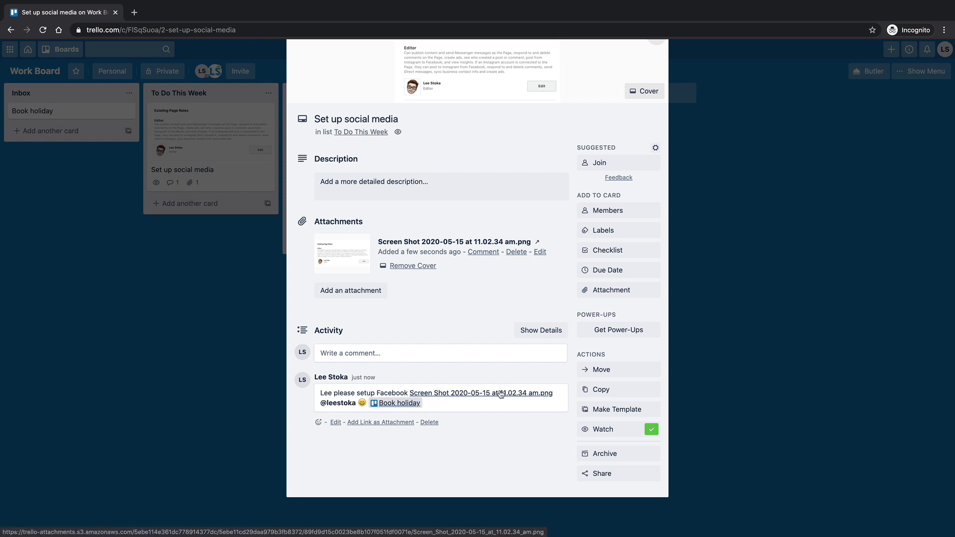
{"action": "left_click", "coordinate": [475, 395]}
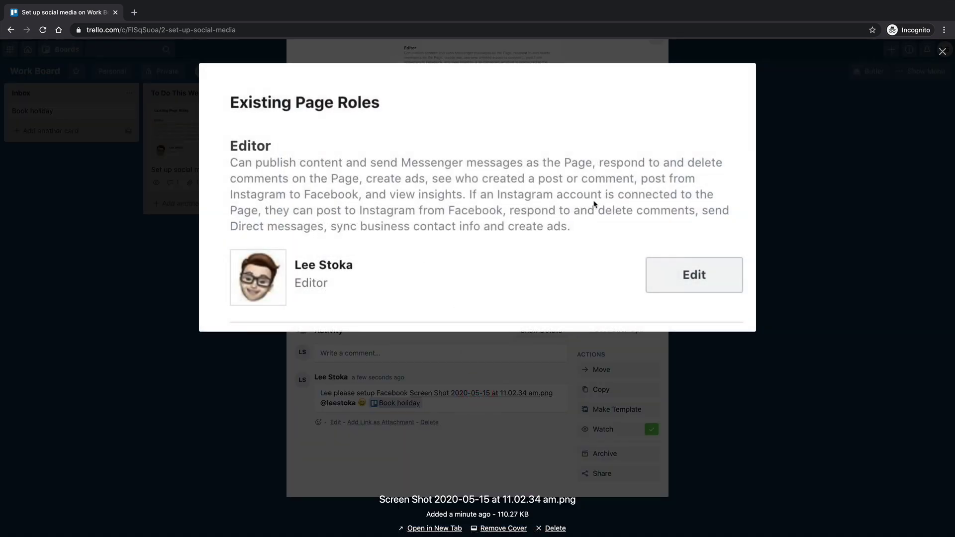
{"action": "left_click", "coordinate": [820, 129]}
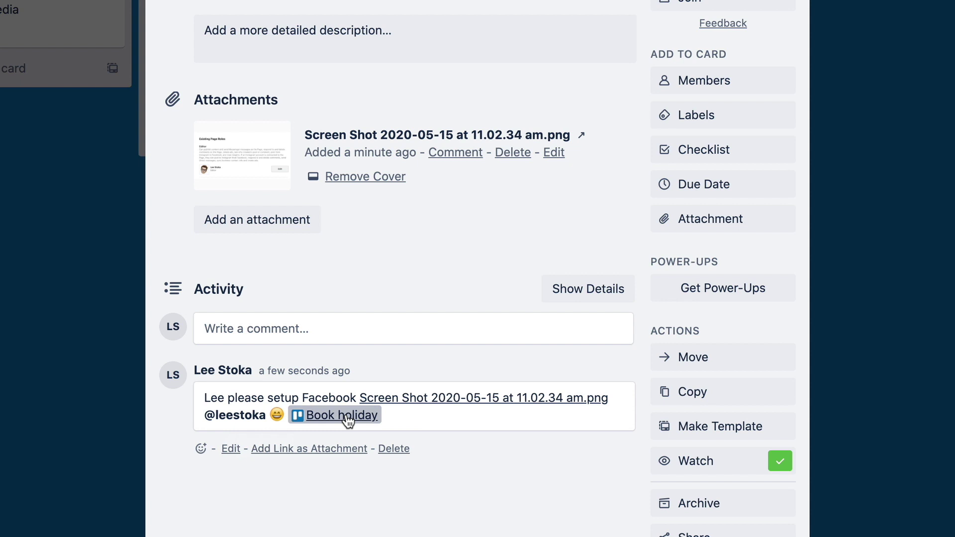
{"action": "scroll", "coordinate": [348, 420], "scroll_direction": "up", "scroll_amount": 3}
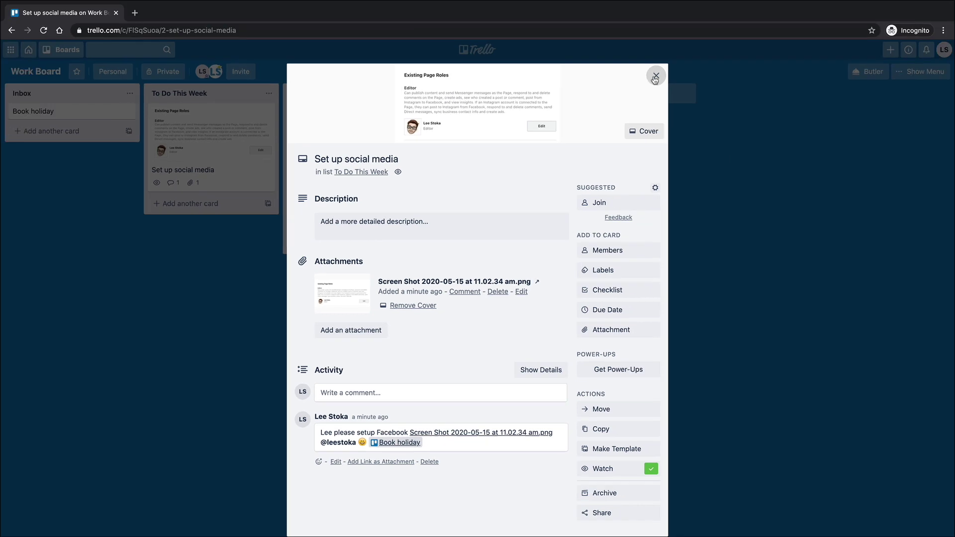
- Close the Set up social media card dialog to get back to the Work Board
{"action": "left_click", "coordinate": [653, 77]}
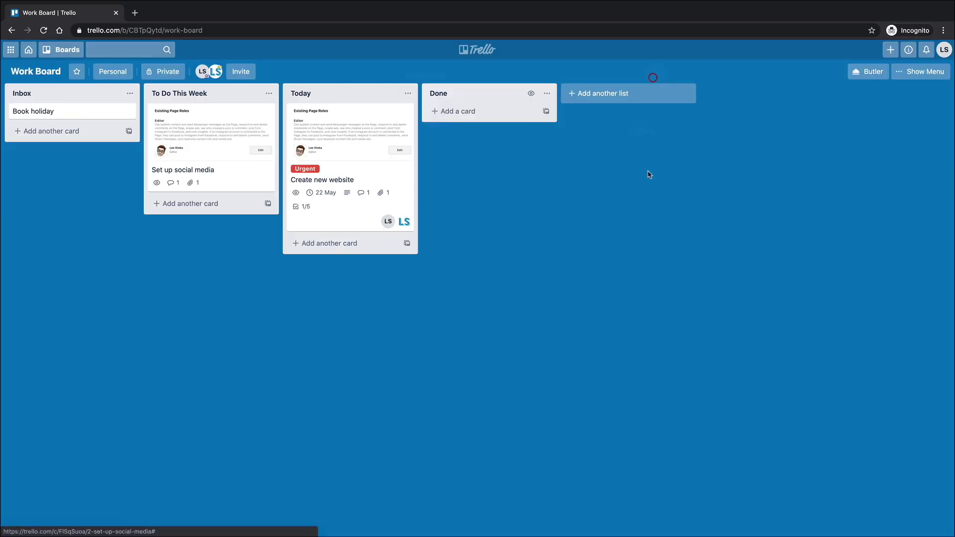